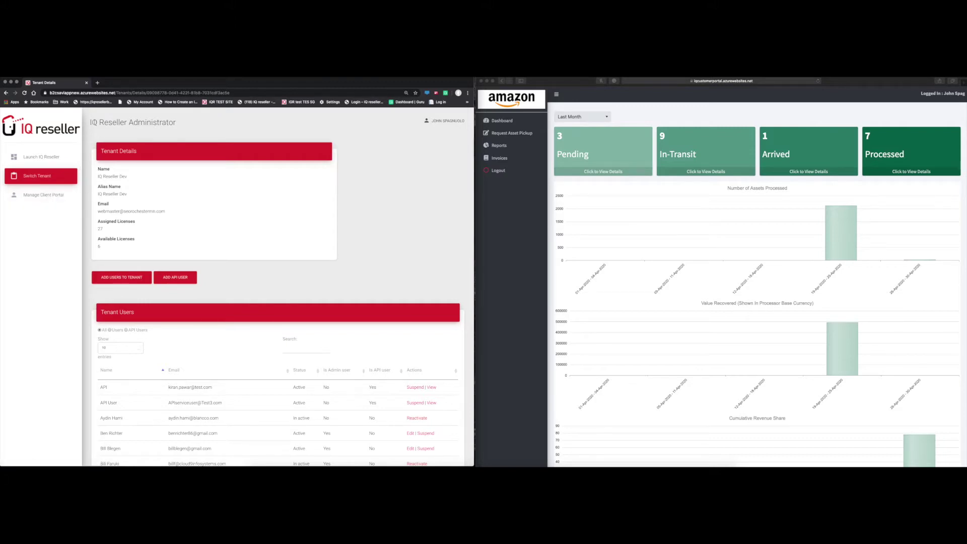
Leave Tenant Details and open the Manage Client Portal page.
drag(90, 122, 151, 124)
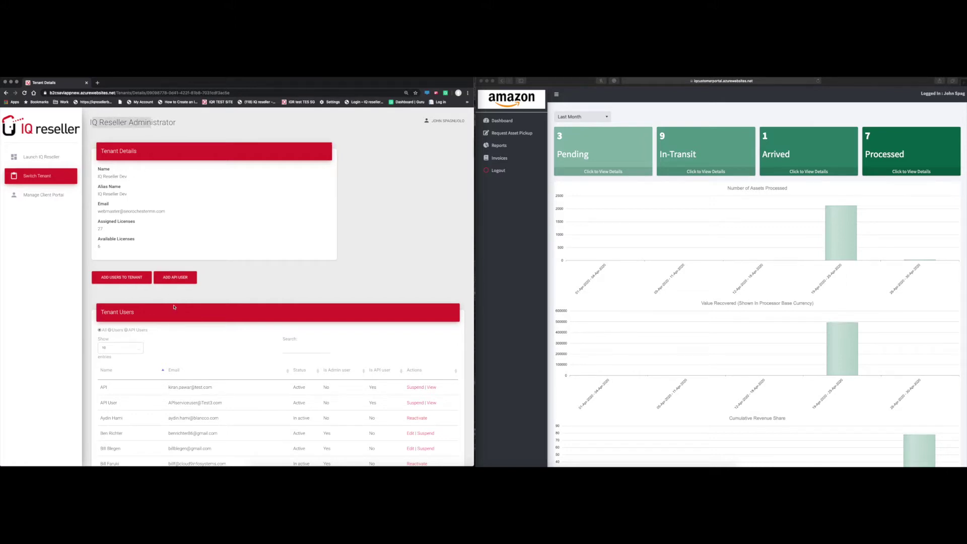
click(42, 201)
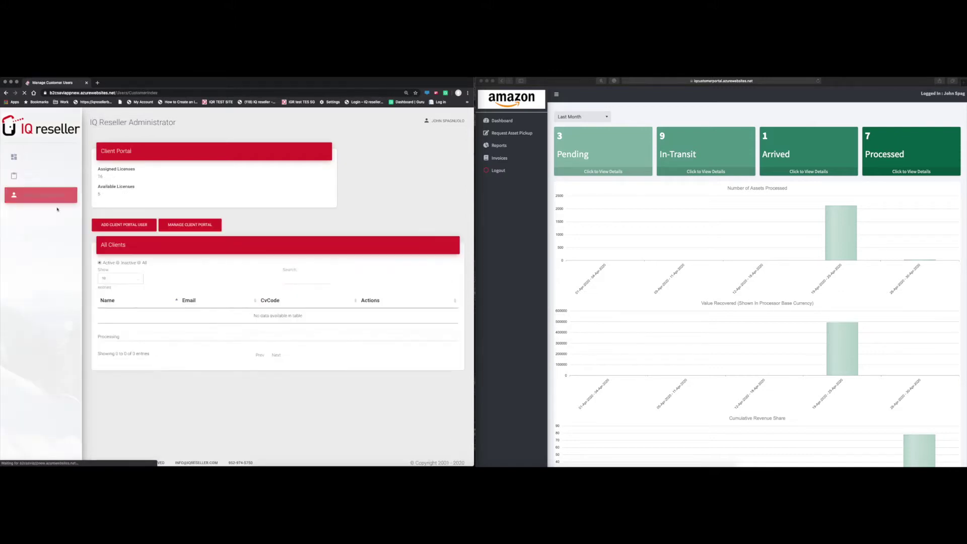
Search the All Clients list for 'part' to find the PARTS client.
drag(100, 151, 127, 170)
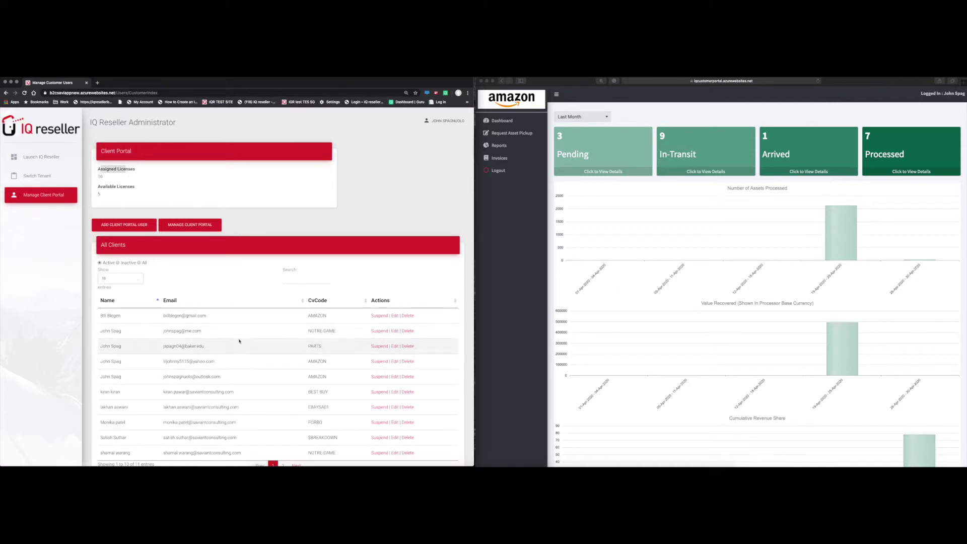
scroll(255, 315, down, 2)
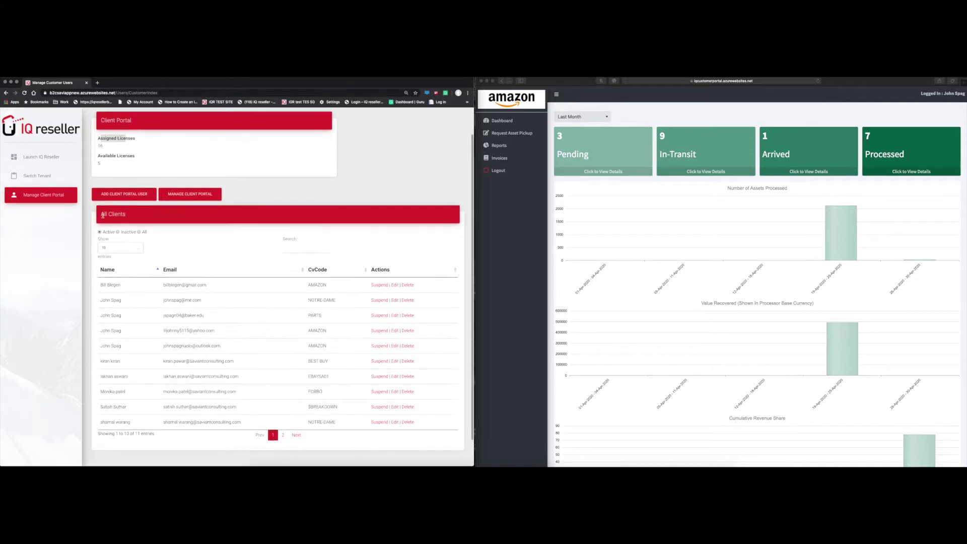
drag(102, 214, 127, 215)
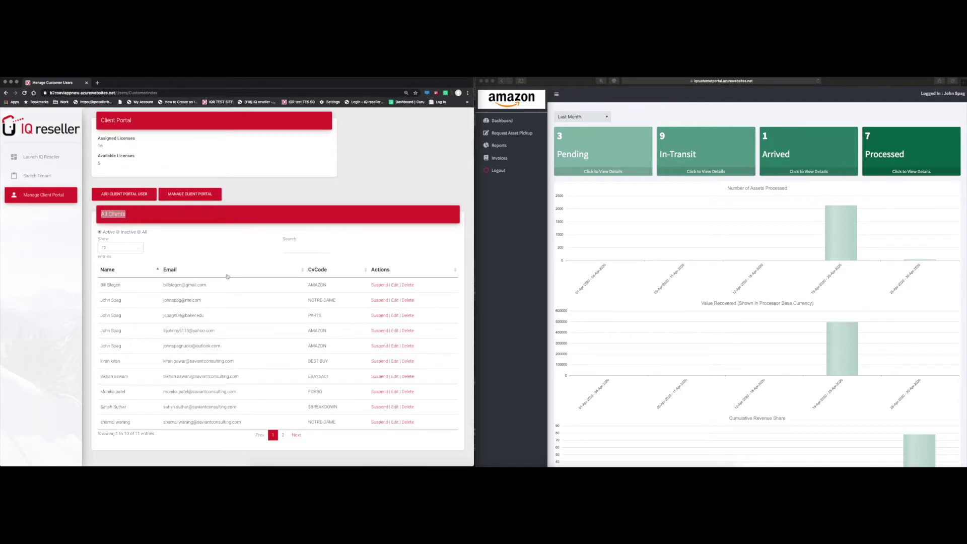
click(304, 249)
text(part)
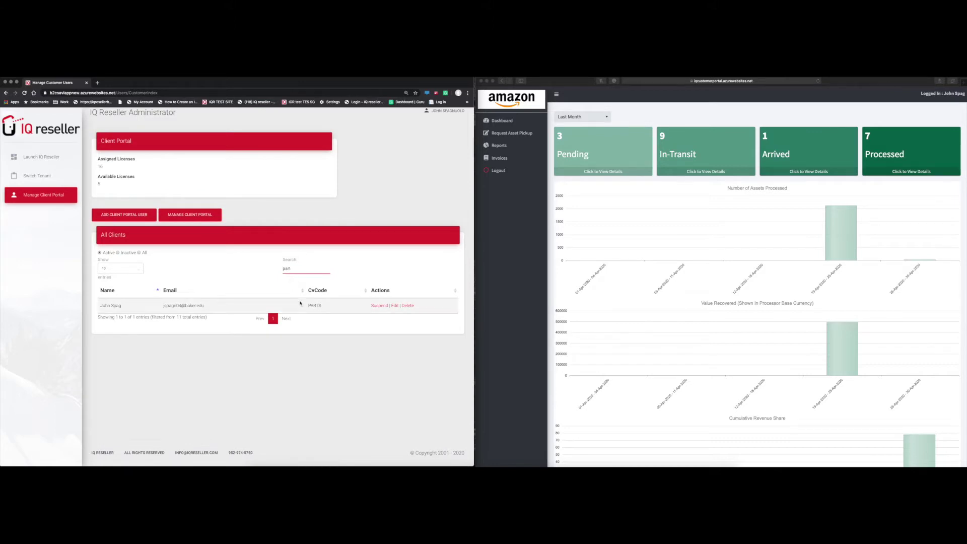
drag(309, 305, 324, 308)
Search for 'amazon', clear the search, and open the Add Client Portal User form.
click(282, 269)
key(BackSpace)
key(BackSpace)
key(BackSpace)
key(BackSpace)
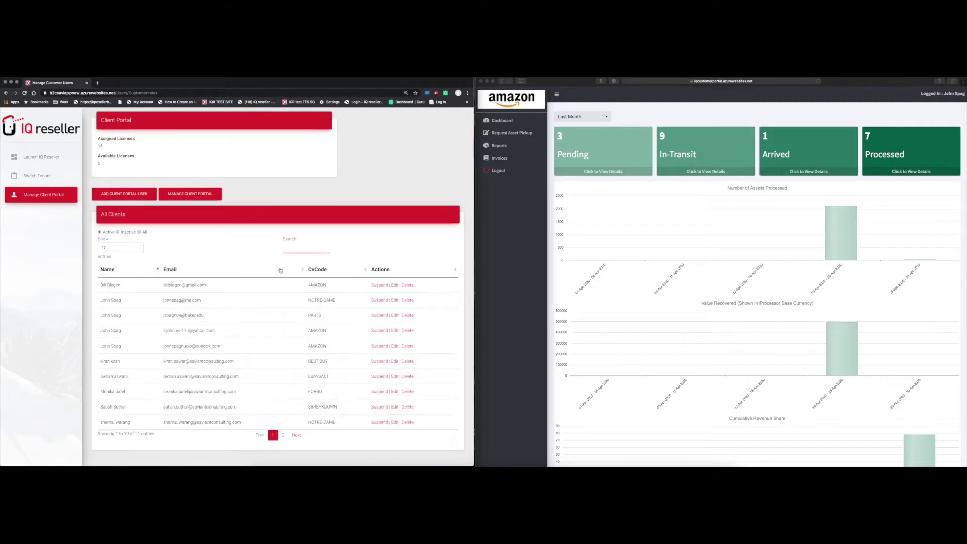
text(amazon)
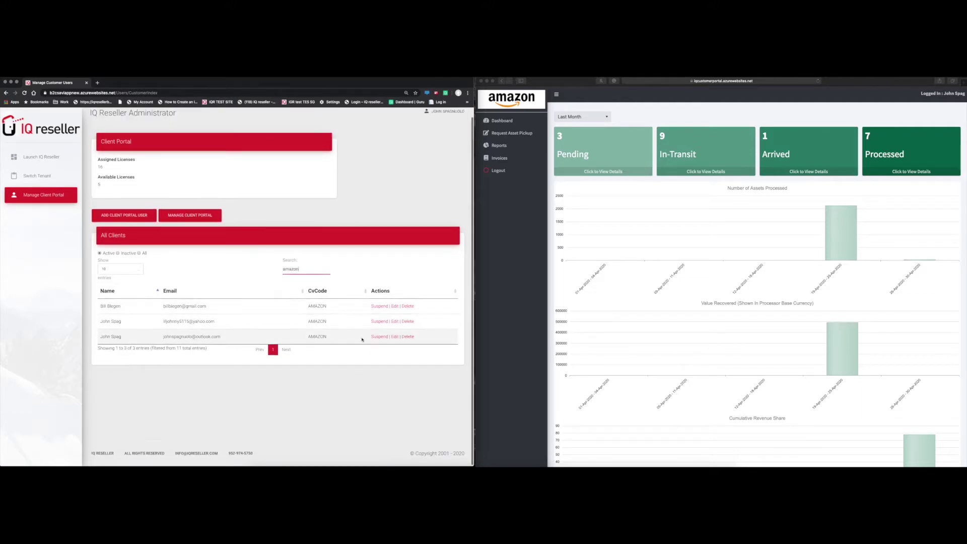
scroll(347, 322, up, 1)
drag(300, 279, 271, 281)
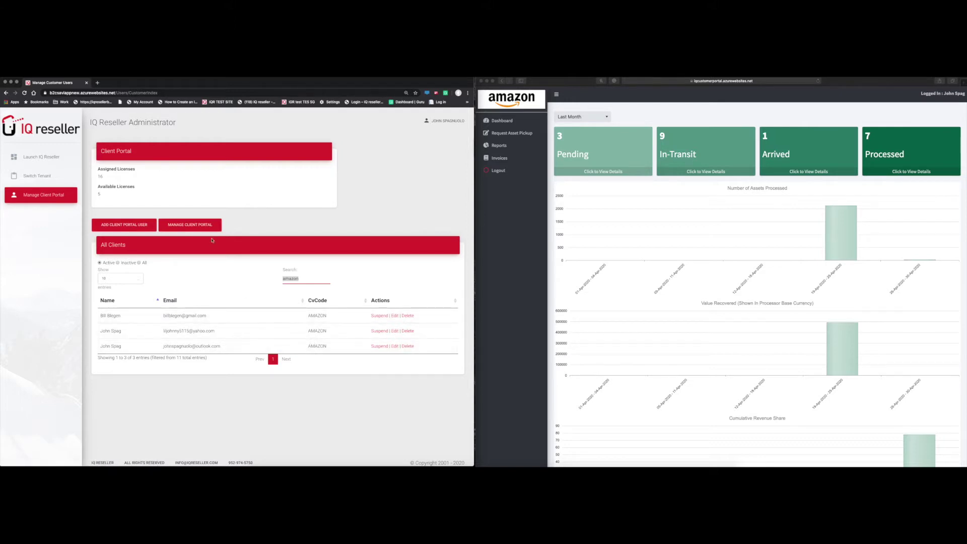
key(BackSpace)
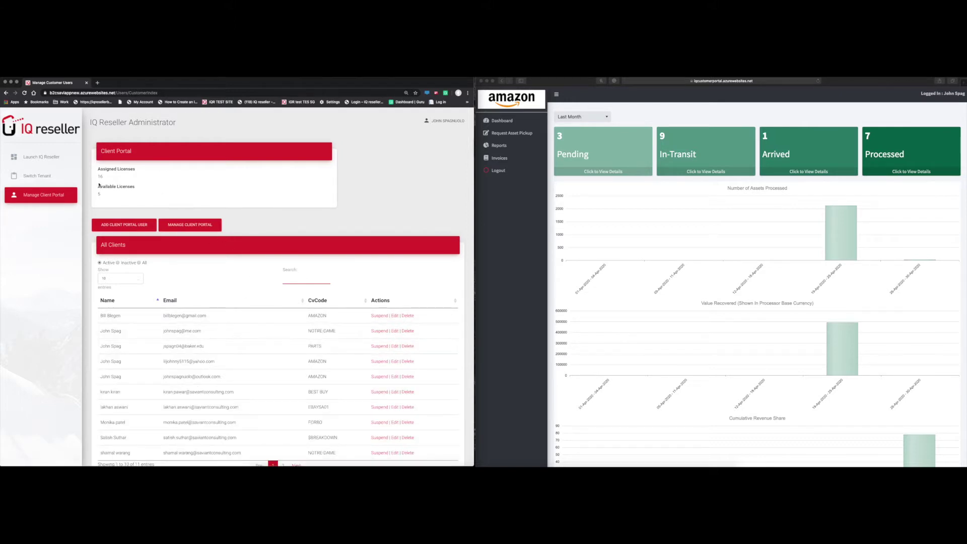
drag(102, 151, 134, 154)
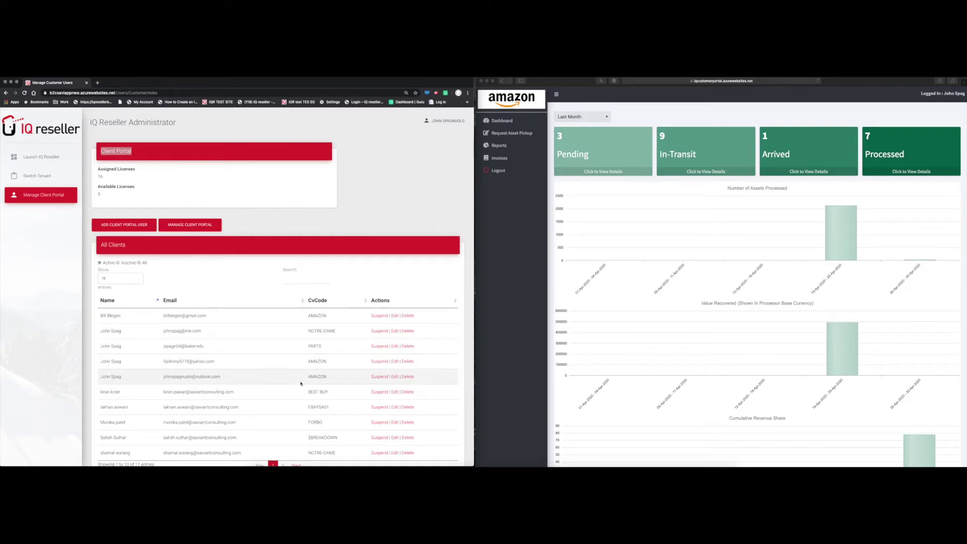
click(118, 227)
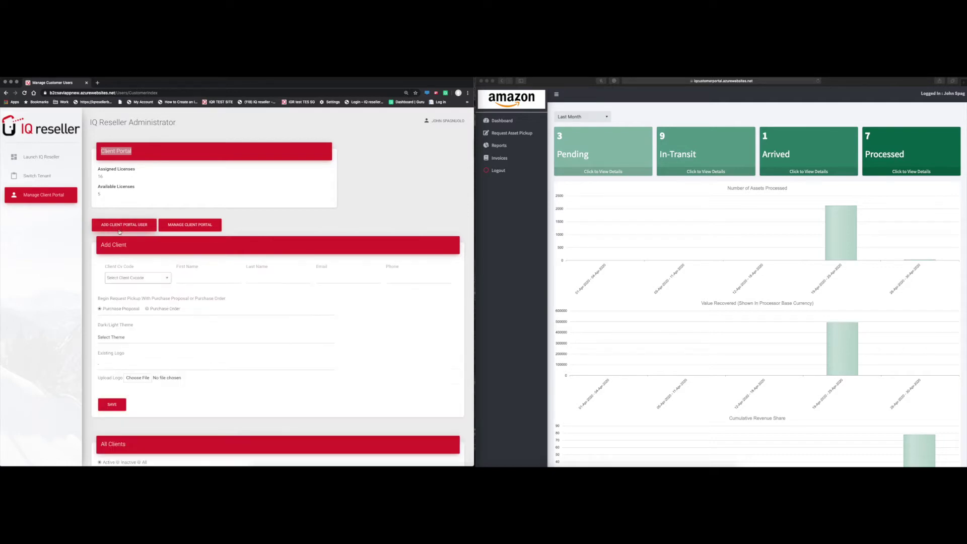
Set Client Cv Code to AMAZON (AMAZON), loading the Light theme and amazon.com logo.
click(144, 277)
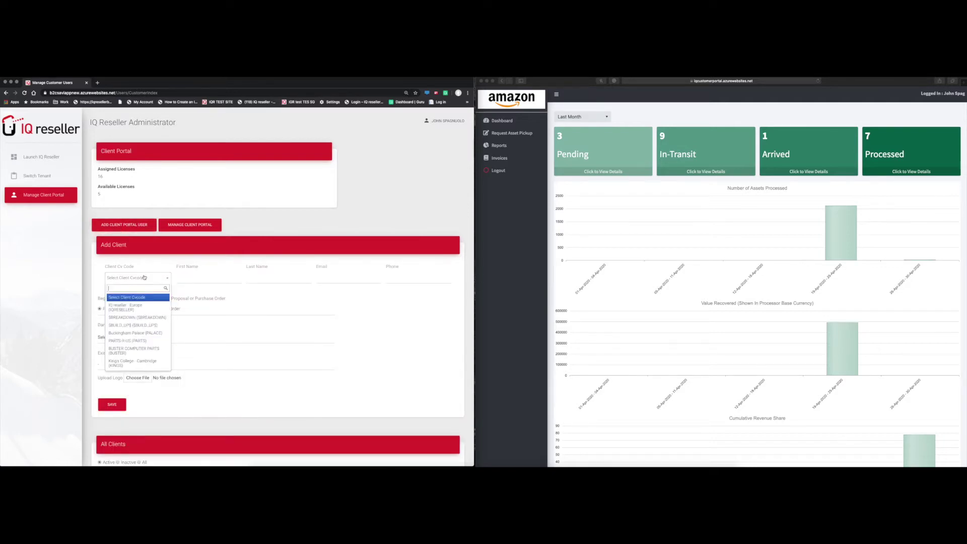
scroll(147, 315, down, 5)
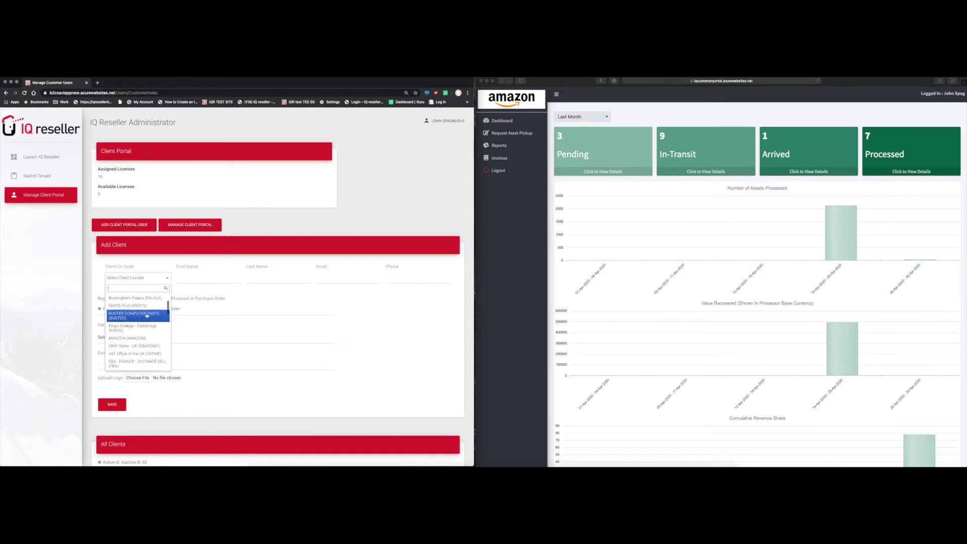
scroll(149, 316, down, 10)
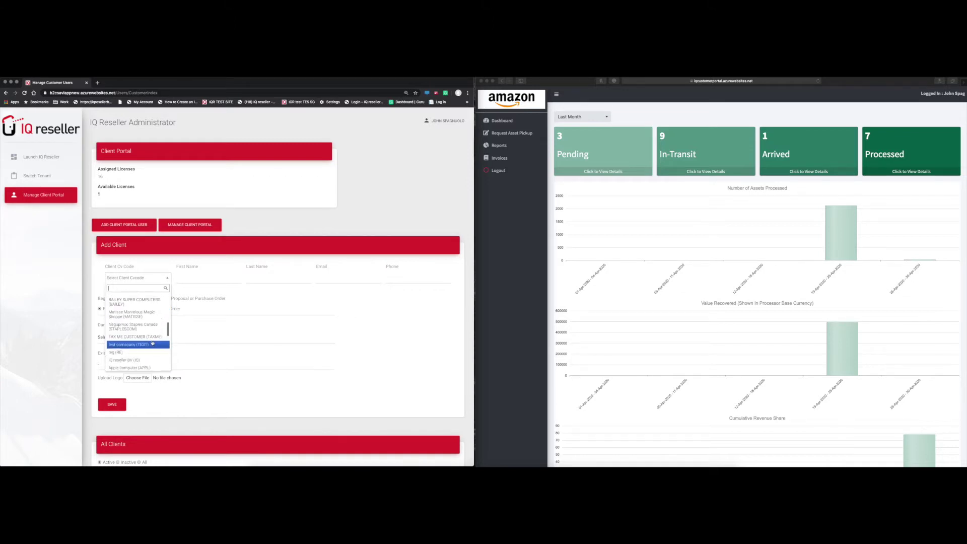
scroll(151, 341, up, 15)
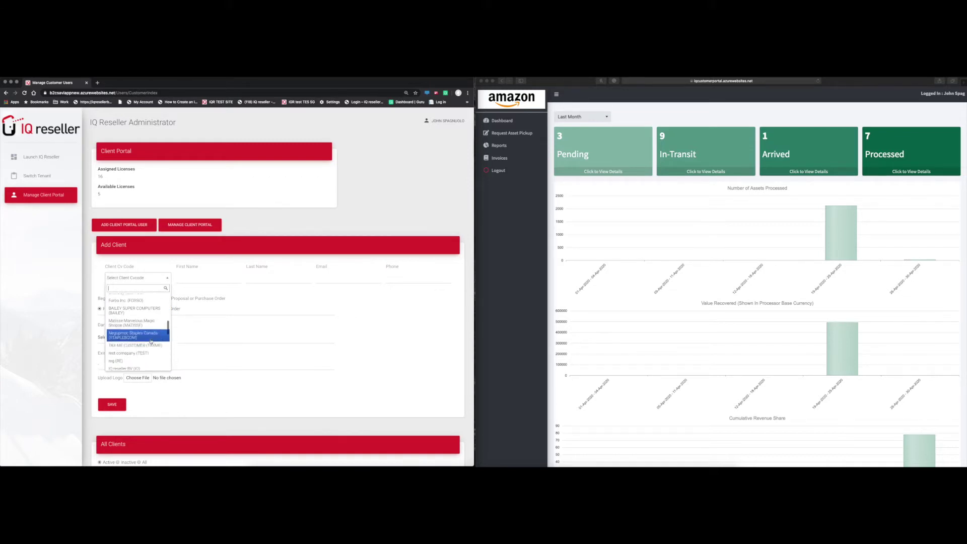
text(ma)
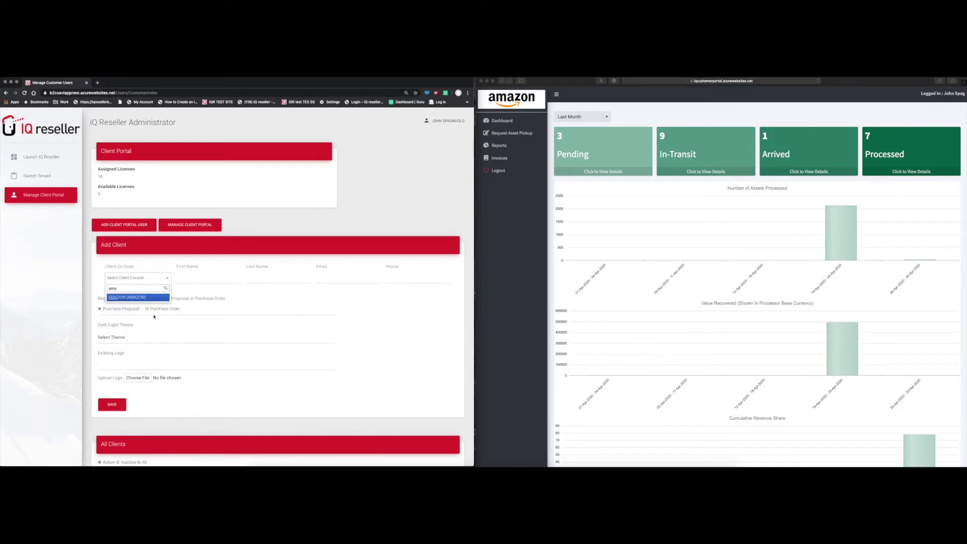
click(139, 297)
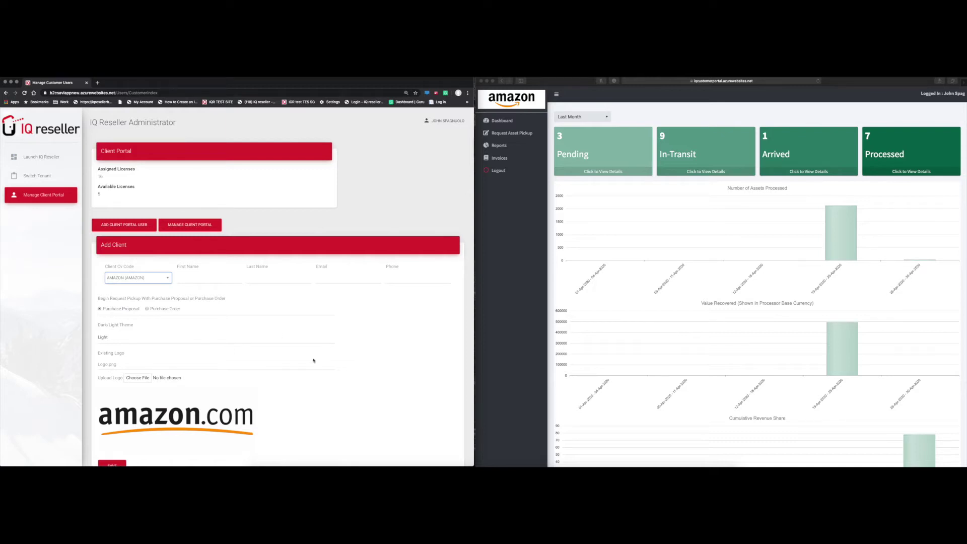
scroll(313, 360, down, 5)
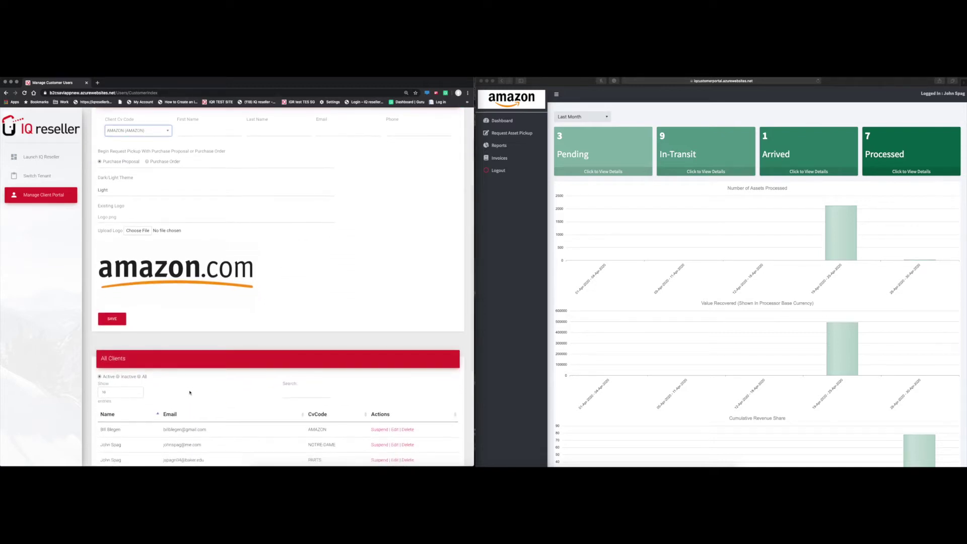
scroll(188, 389, up, 3)
click(188, 240)
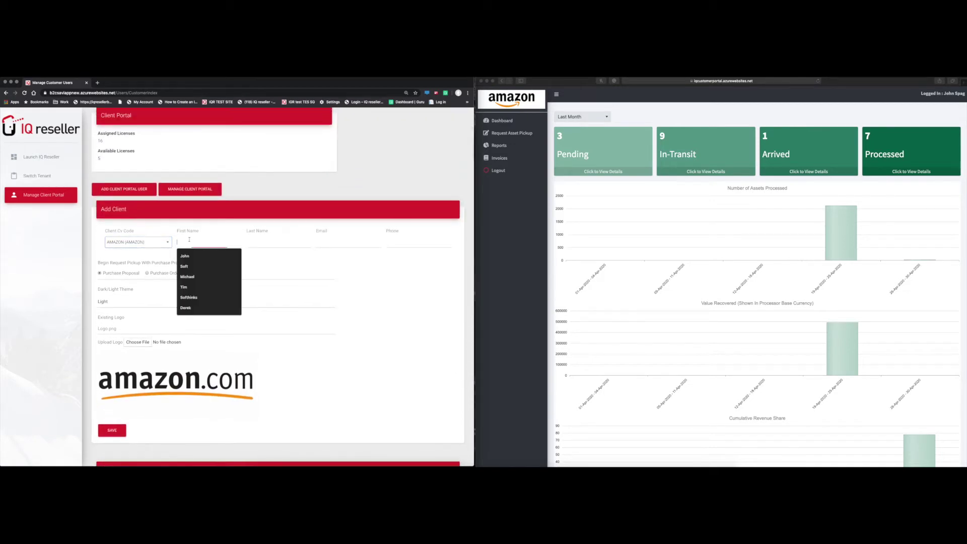
Autofill the contact's first name, last name and e-mail, then save; rejected as existing e-mail.
click(185, 255)
click(253, 241)
click(257, 256)
click(338, 242)
click(346, 255)
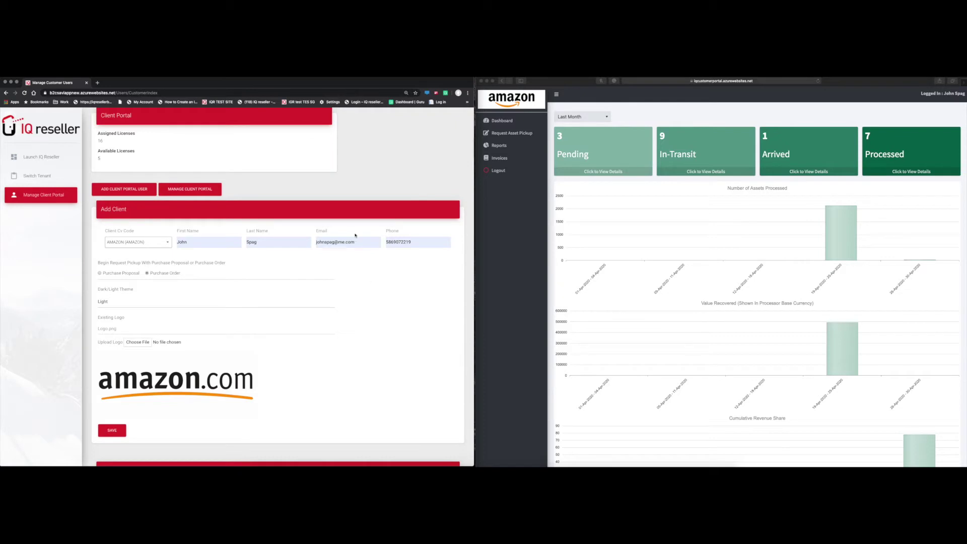
click(124, 427)
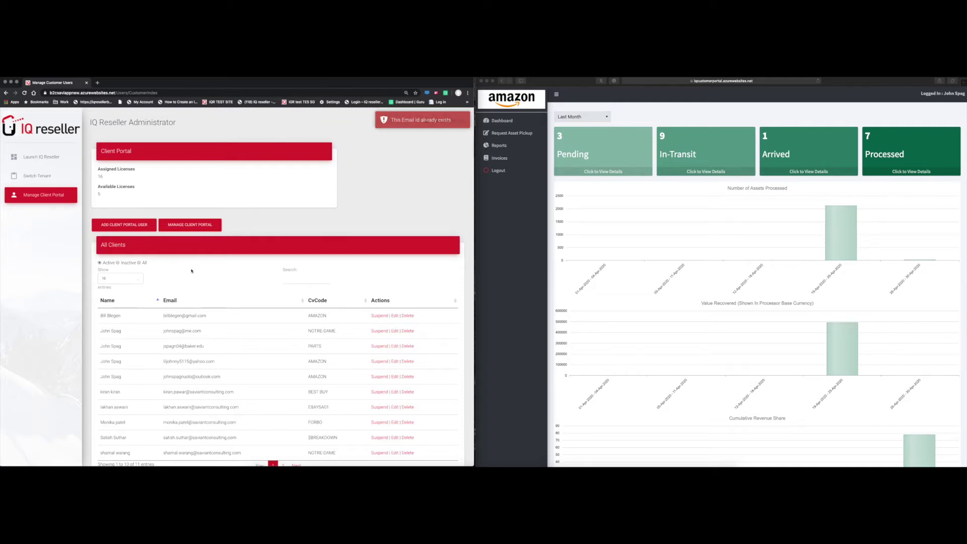
scroll(182, 220, down, 1)
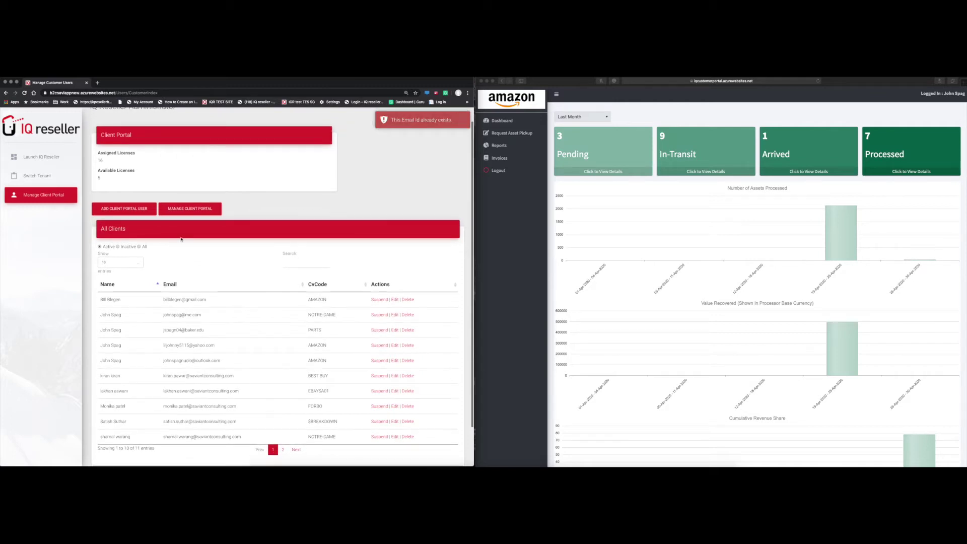
Load AMAZON's client portal settings by choosing AMAZON as the Client Cv Code.
click(180, 211)
click(170, 265)
click(125, 343)
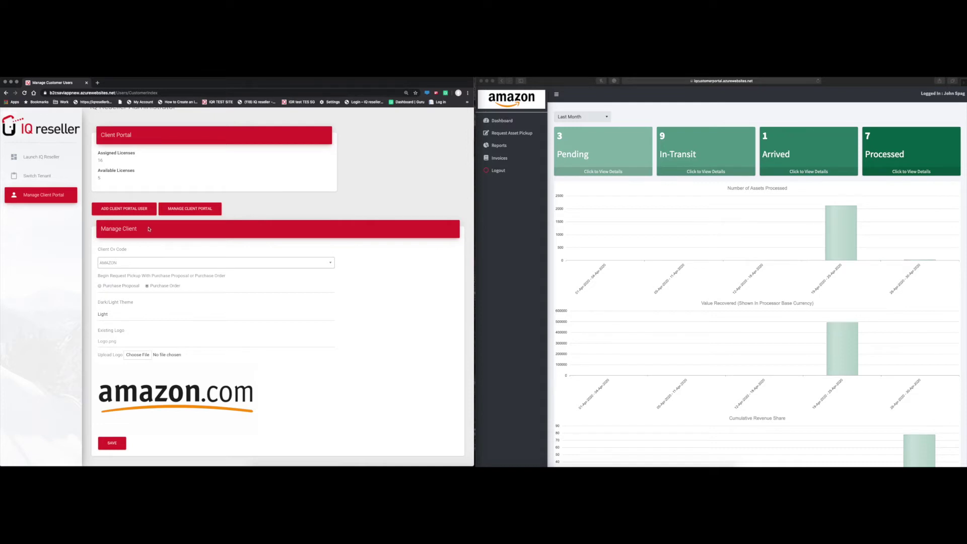
Review the AMAZON settings, then show the portal dashboard's date-range options.
scroll(150, 451, down, 1)
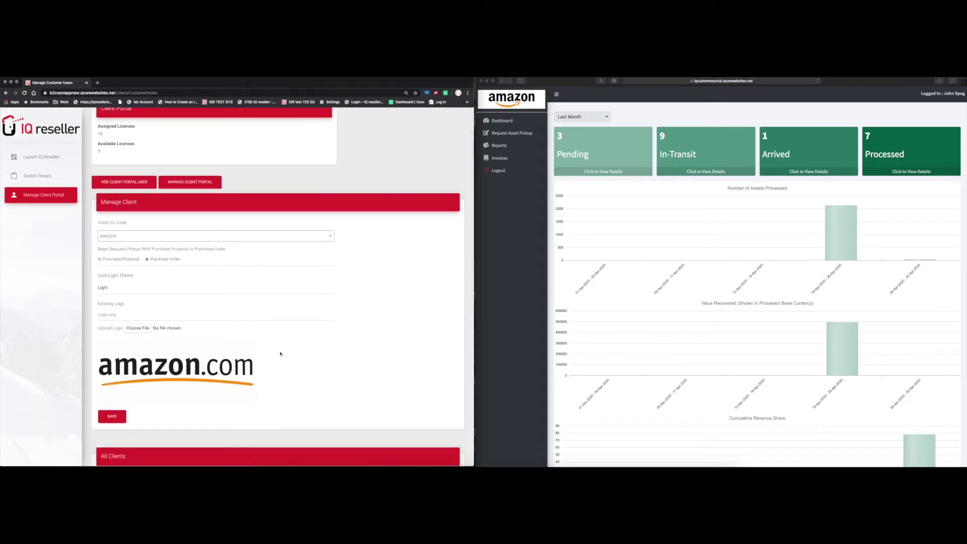
scroll(272, 398, up, 1)
scroll(281, 393, up, 1)
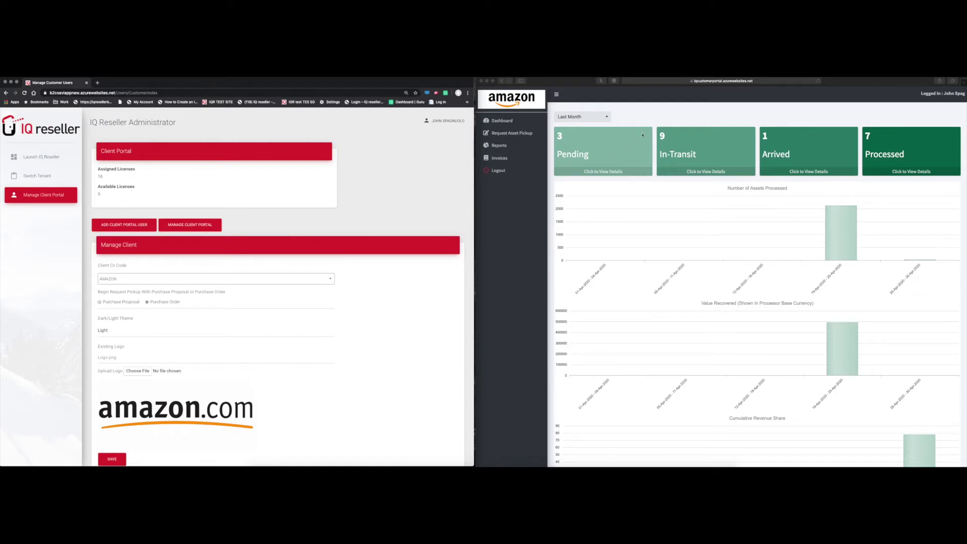
click(606, 119)
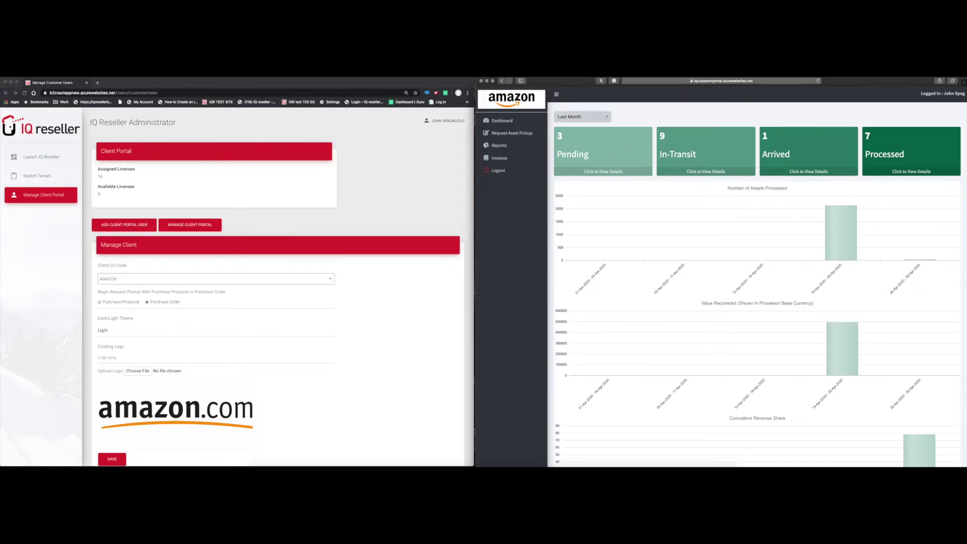
click(606, 118)
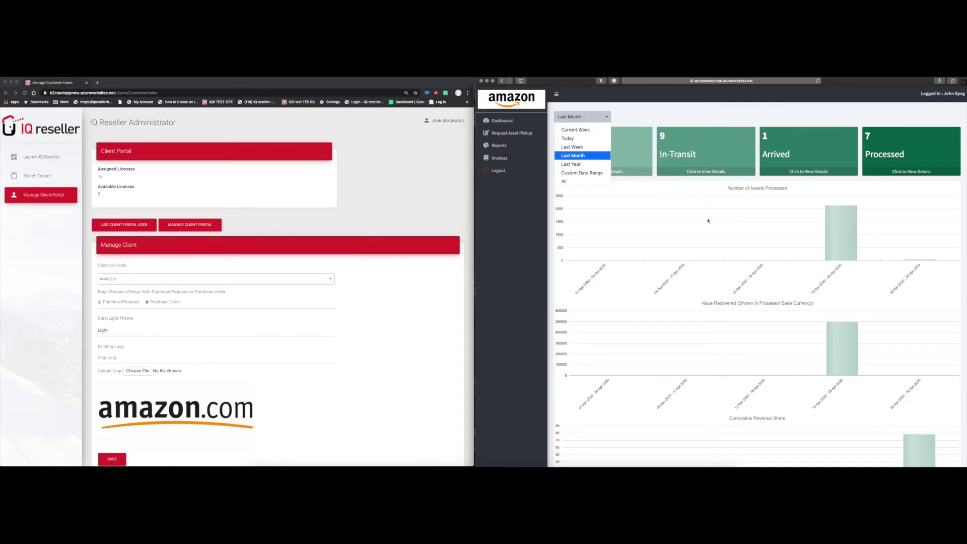
Keep Last Month and view details of the 9 In-Transit pickup orders.
click(583, 198)
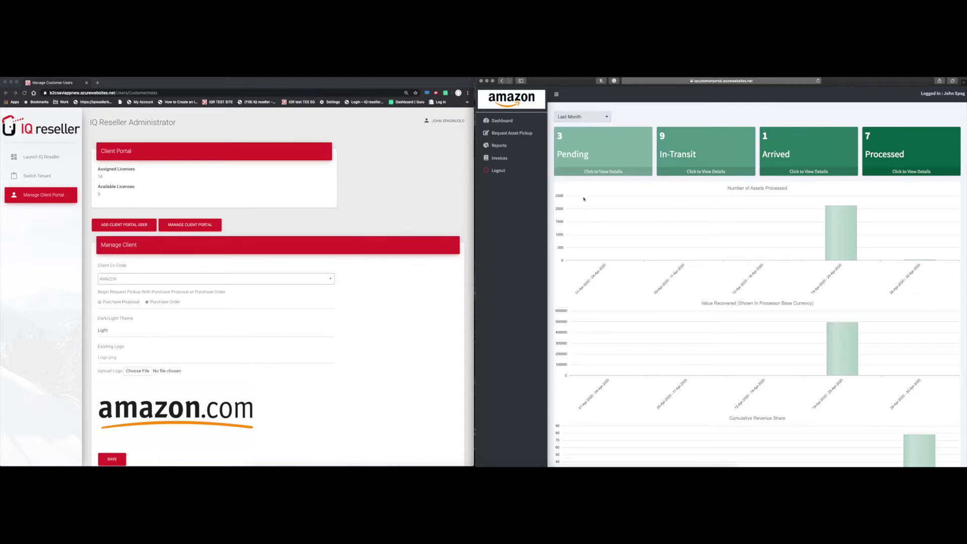
click(702, 176)
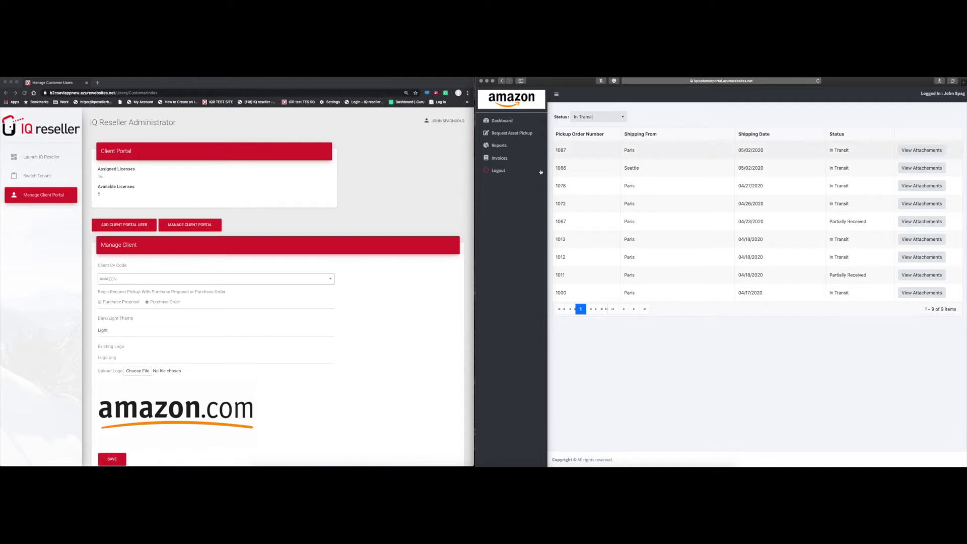
Launch IQ Reseller in a new tab, then return to the pickup order list.
click(77, 158)
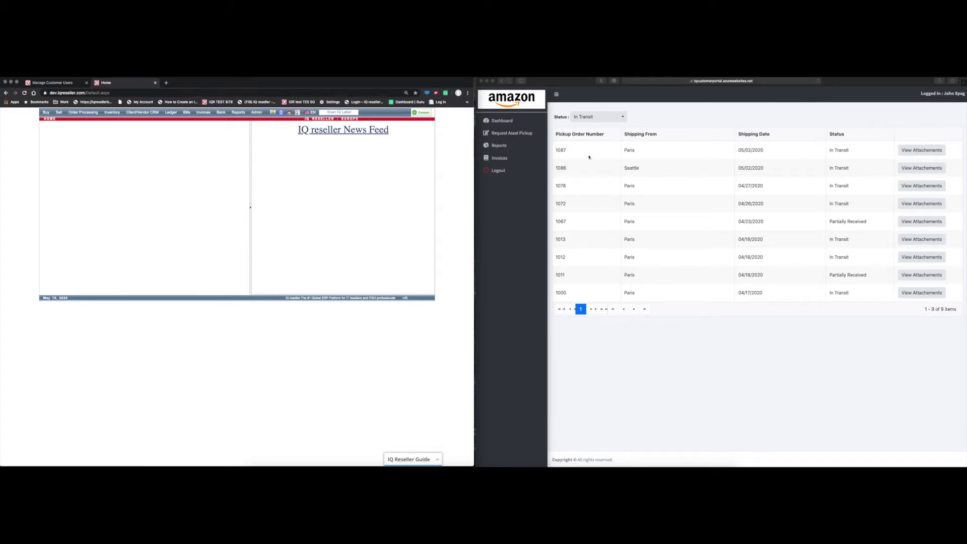
click(561, 135)
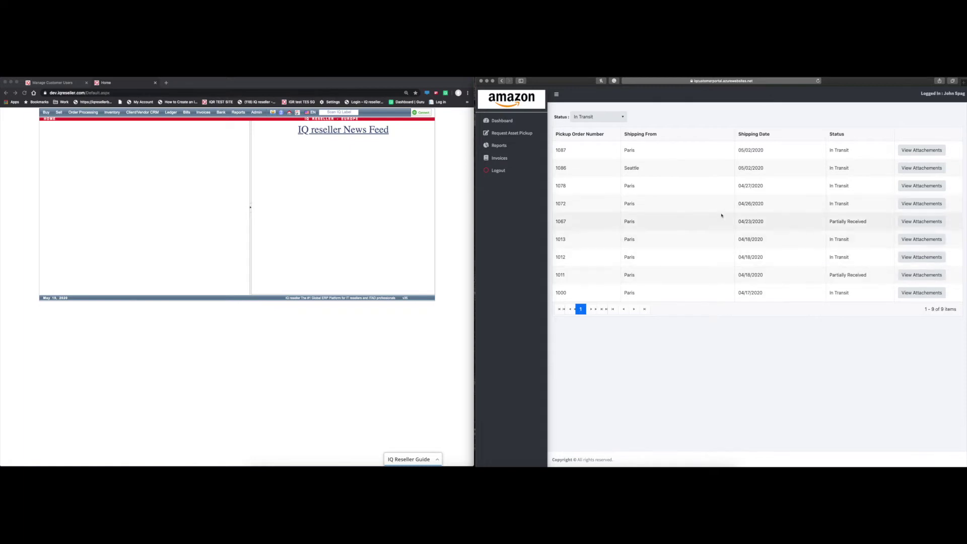
Filter pickup orders to Arrived status, leaving only order 1078 from Paris.
click(606, 117)
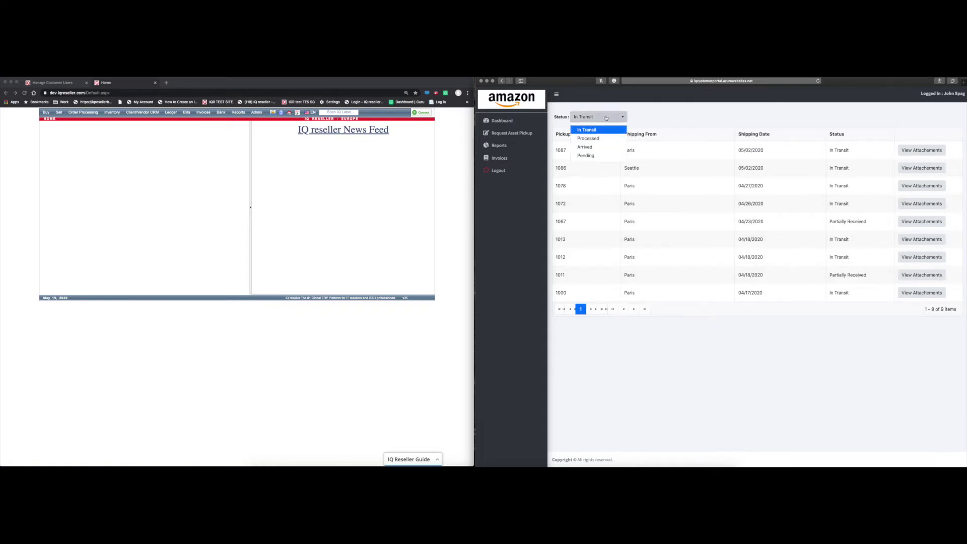
click(605, 147)
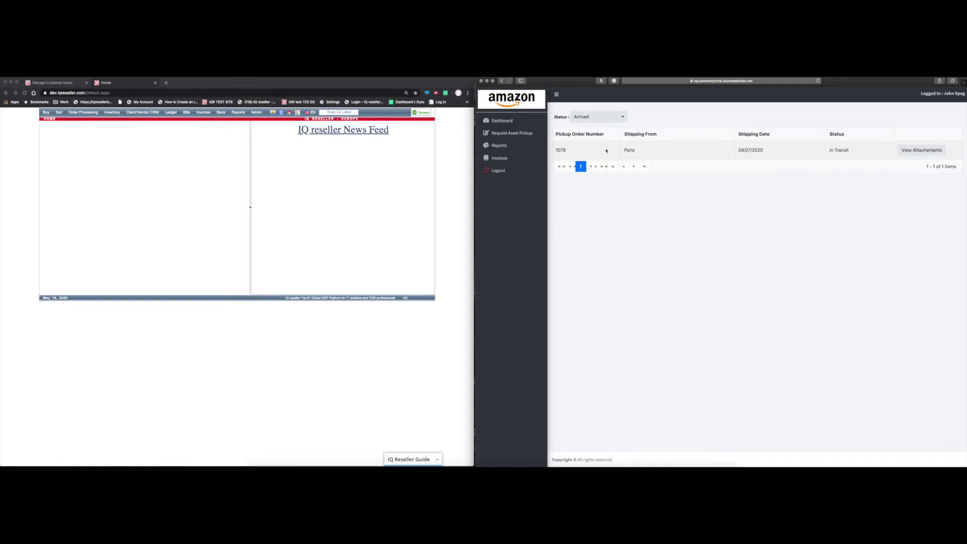
click(46, 113)
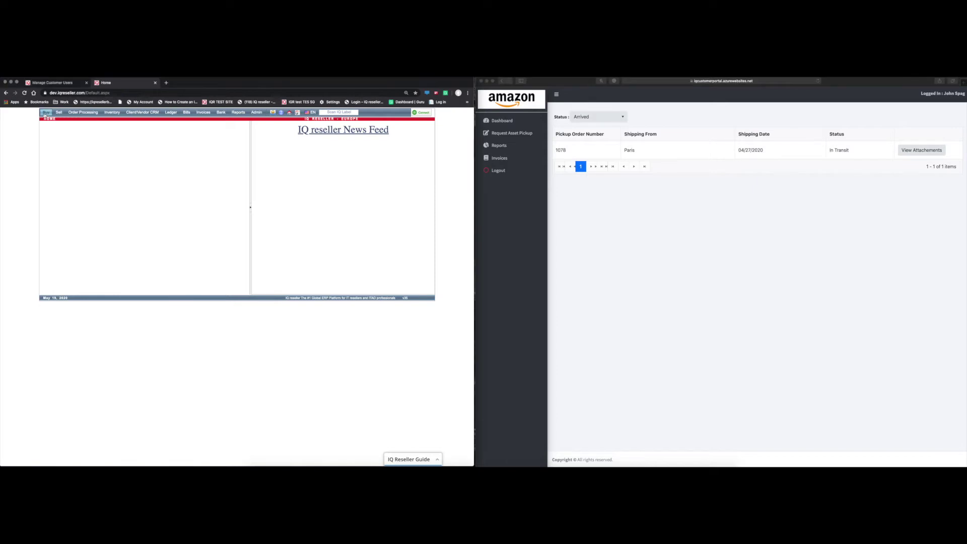
Open AMAZON purchase order 1103 from the Buy > Purchase Orders list.
click(69, 145)
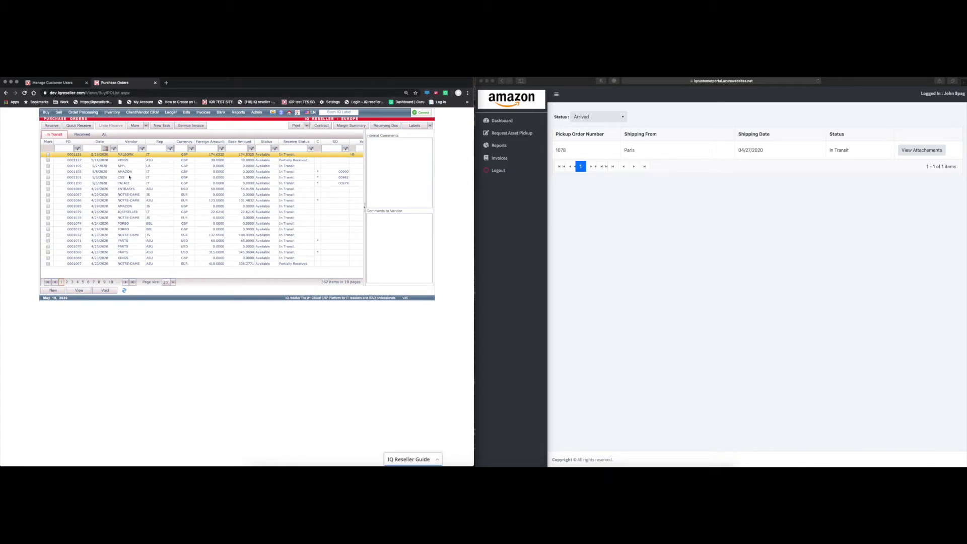
double_click(127, 173)
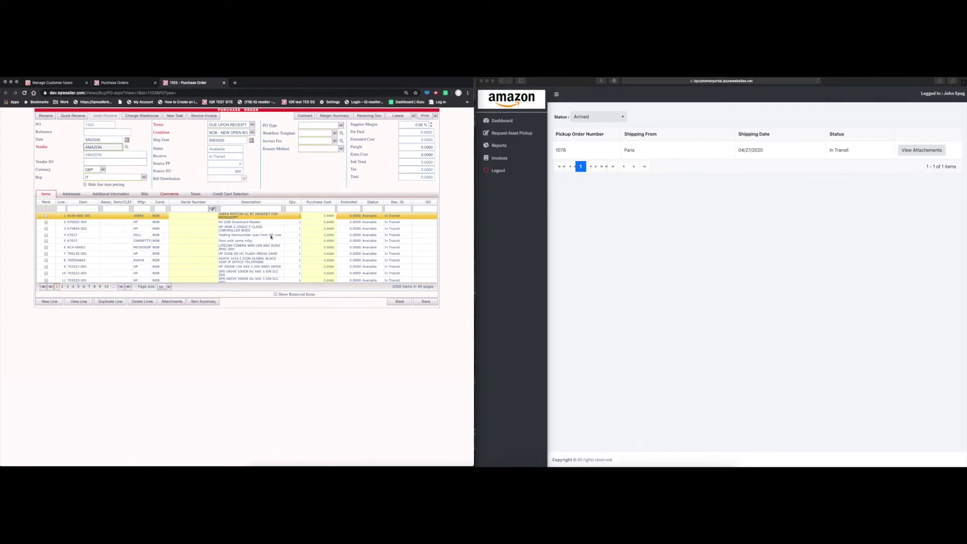
Review PO 1103's comments and line items, then its empty Acceptance and Closing dates.
click(157, 195)
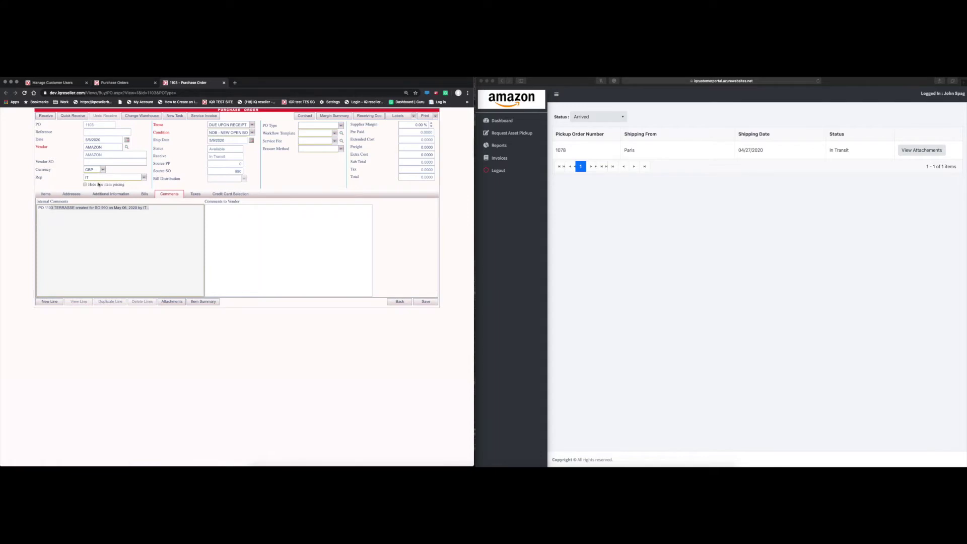
click(54, 195)
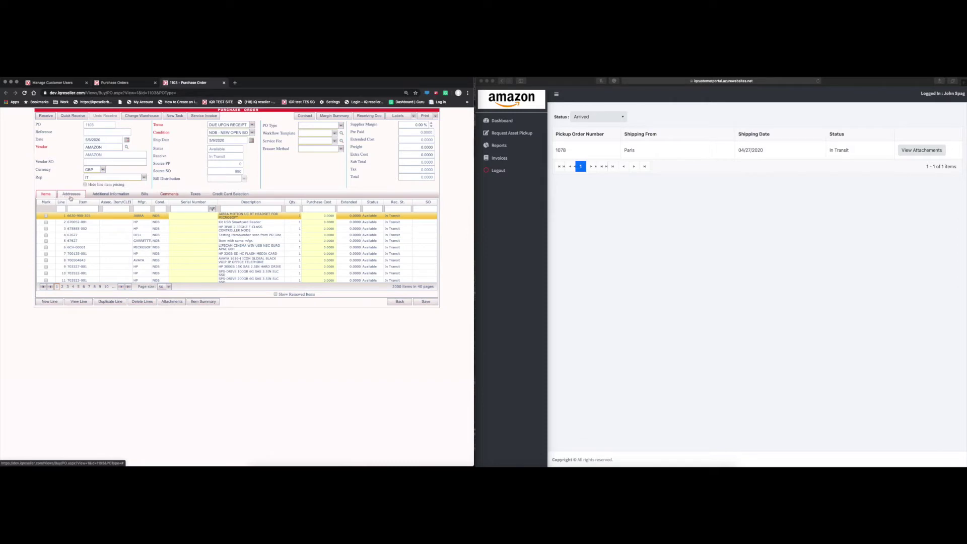
click(111, 194)
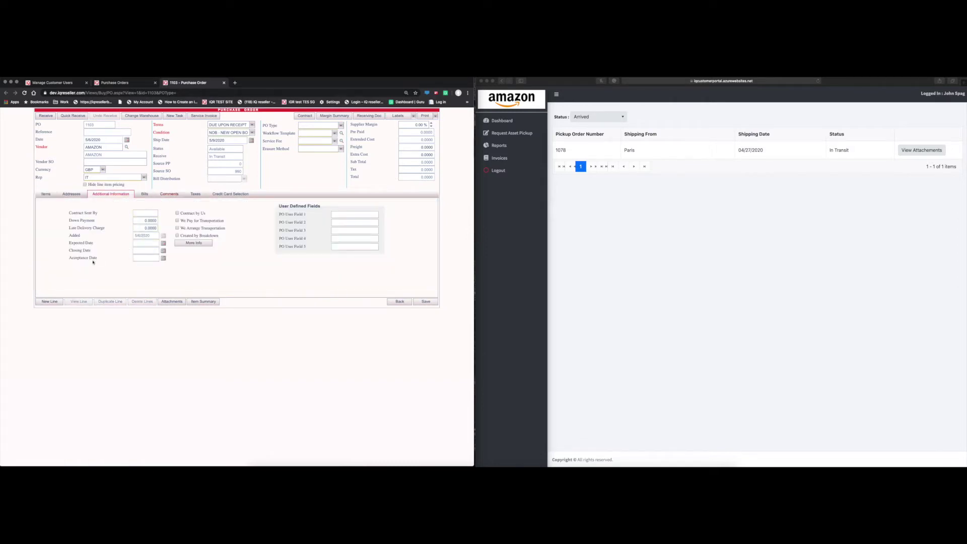
click(139, 258)
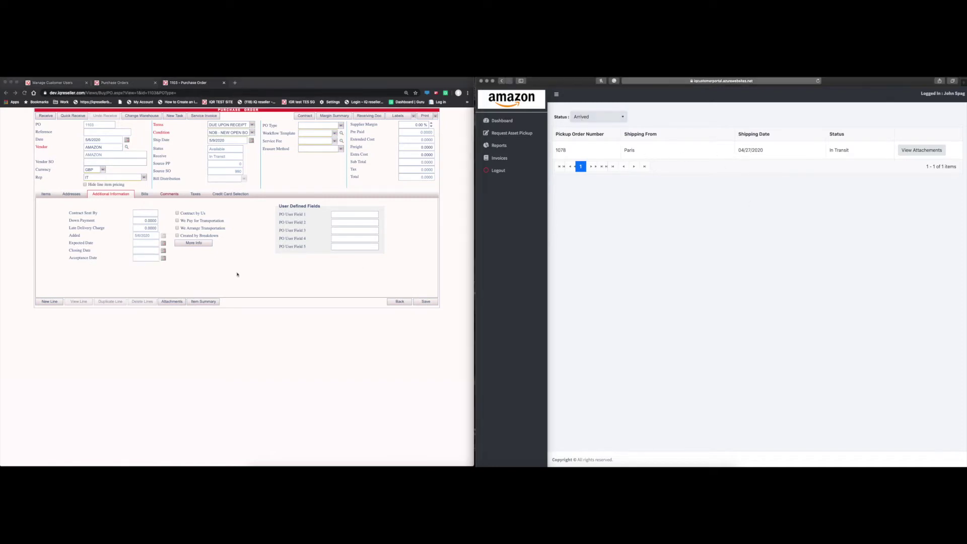
click(146, 250)
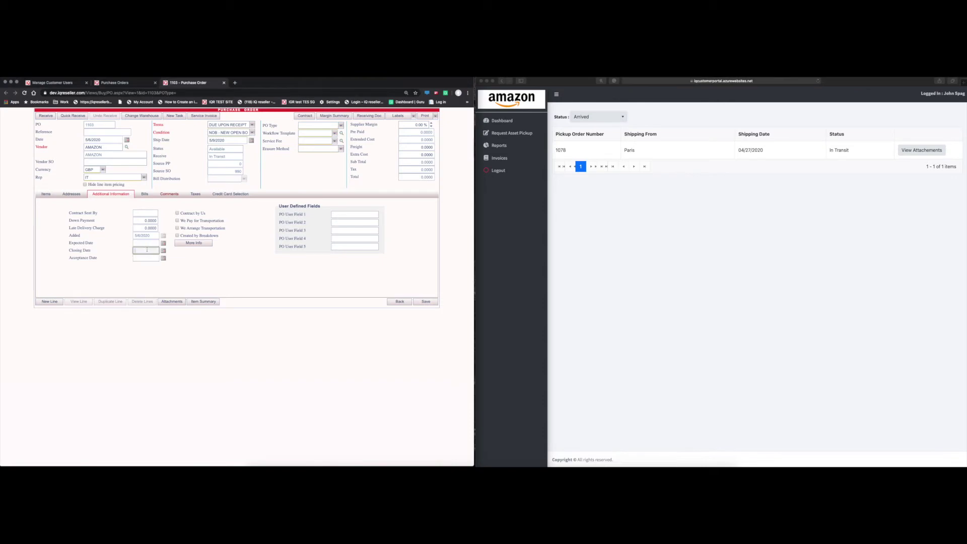
click(542, 103)
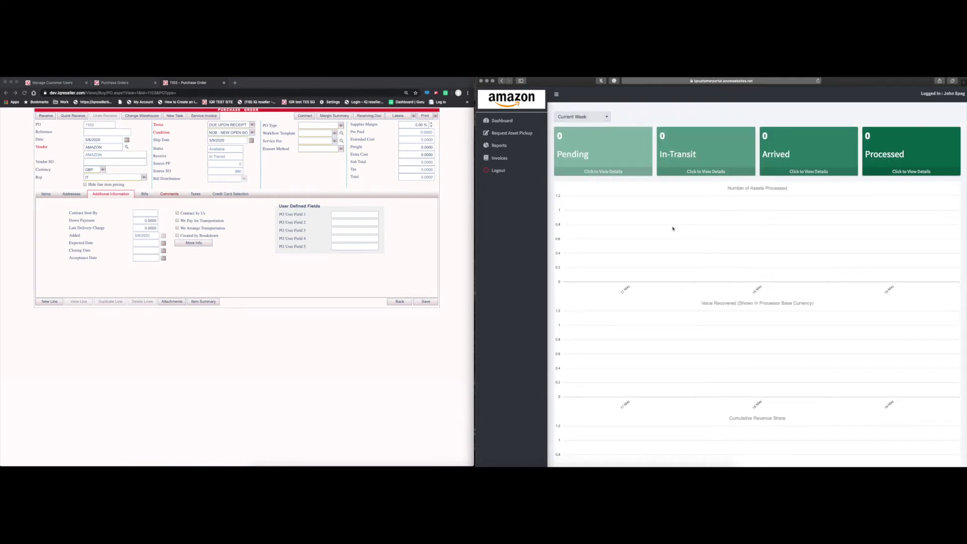
Change the portal dashboard's date range from Current Week to Last Month.
click(590, 119)
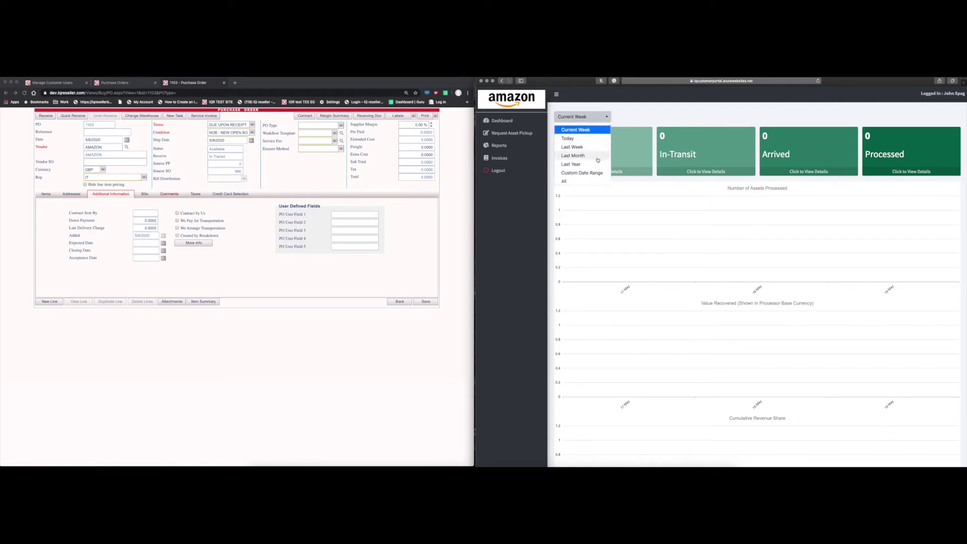
click(597, 157)
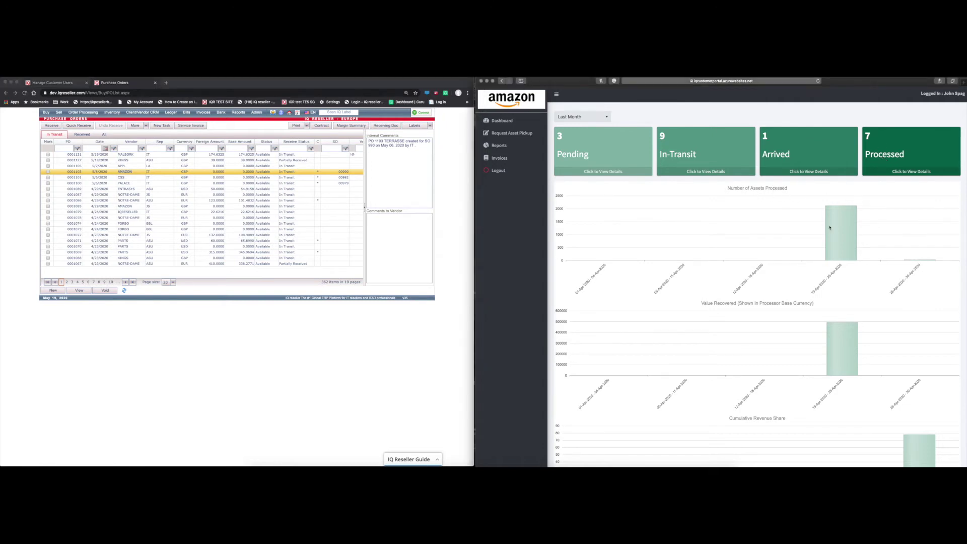
Inspect last month's 2,126 assets processed and 491,953.50 value recovered charts, then reopen PO 1103.
mouse_move(844, 234)
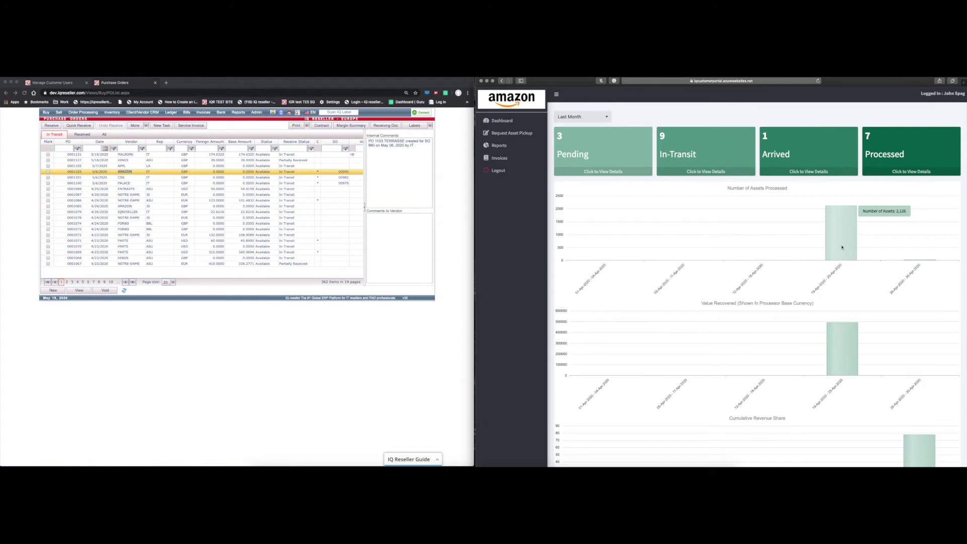
scroll(750, 260, down, 2)
mouse_move(842, 298)
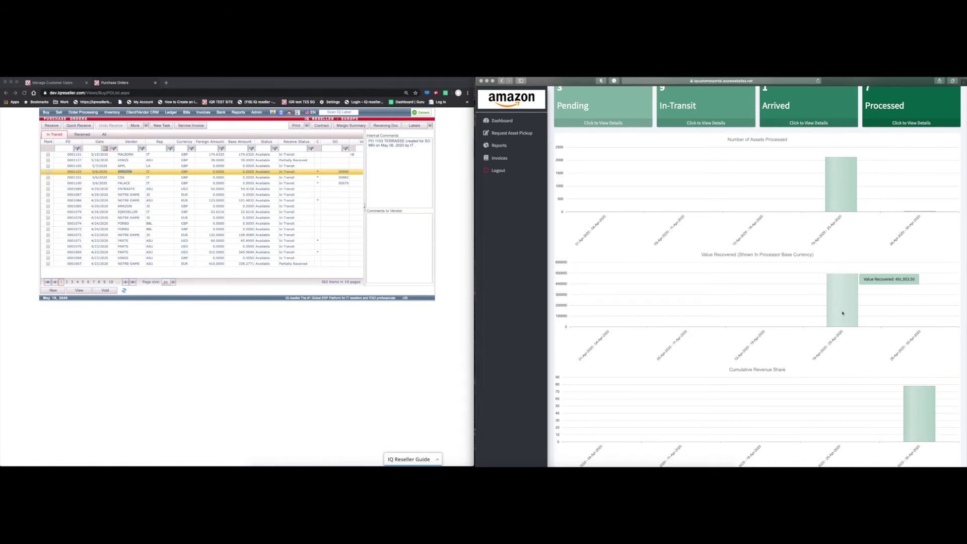
scroll(795, 335, down, 1)
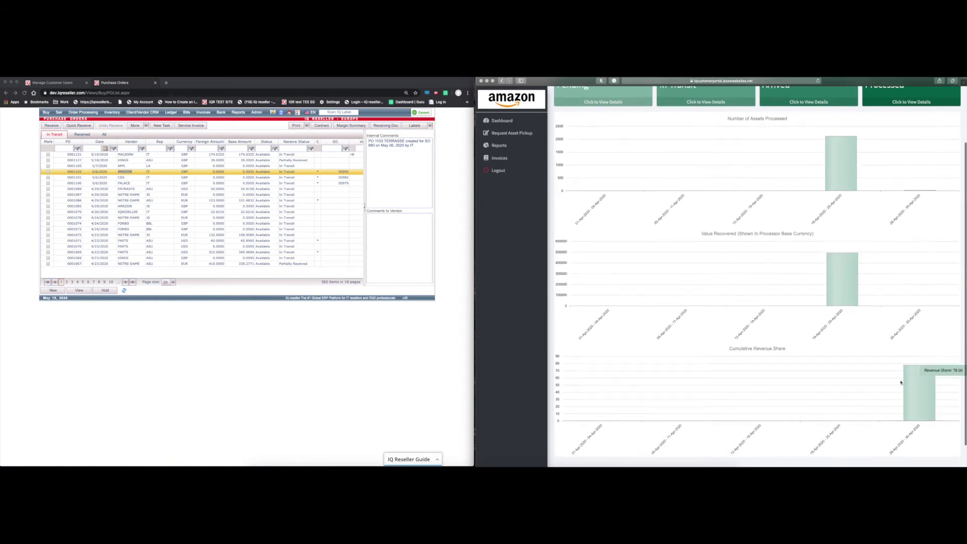
double_click(113, 171)
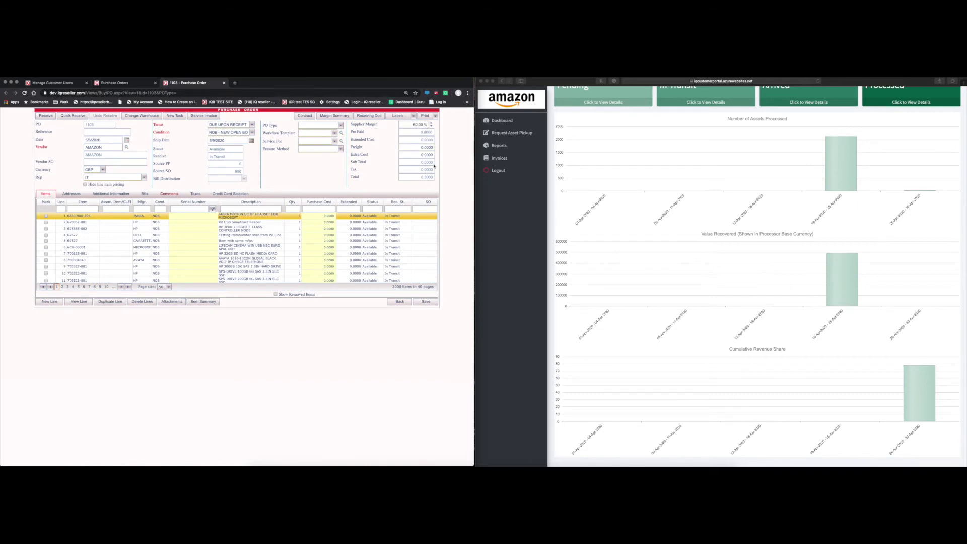
Open the Reports page from Purchase Orders and confirm the portal's 78.00 cumulative revenue share.
click(115, 82)
click(239, 112)
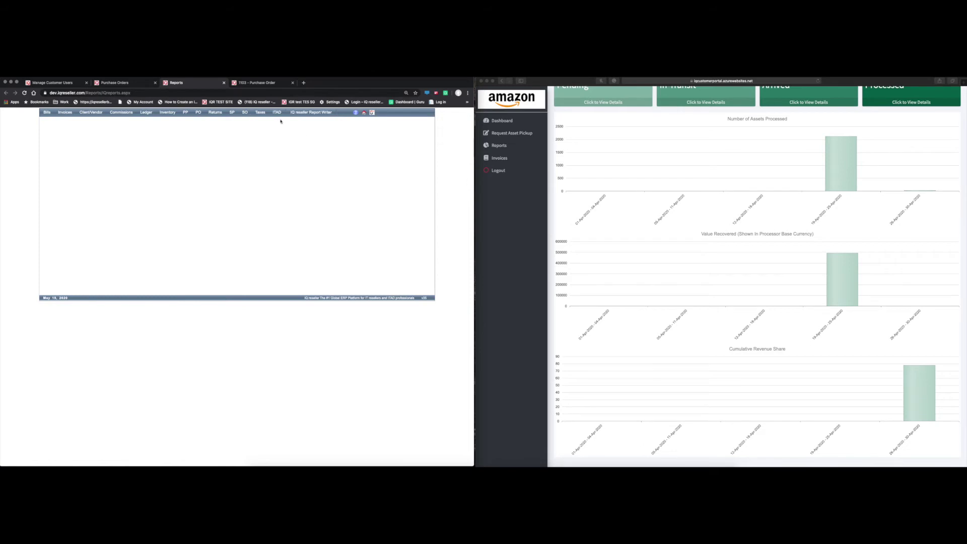
mouse_move(277, 112)
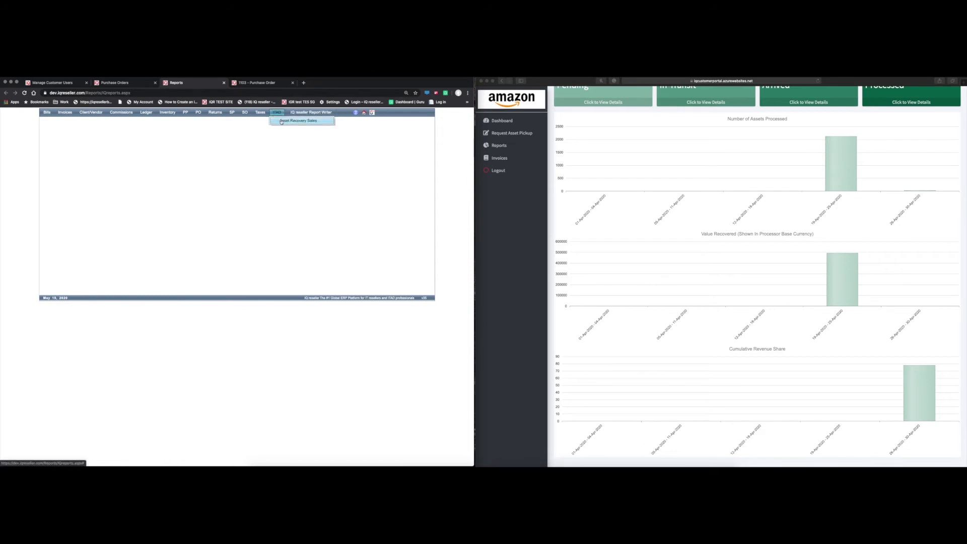
click(917, 384)
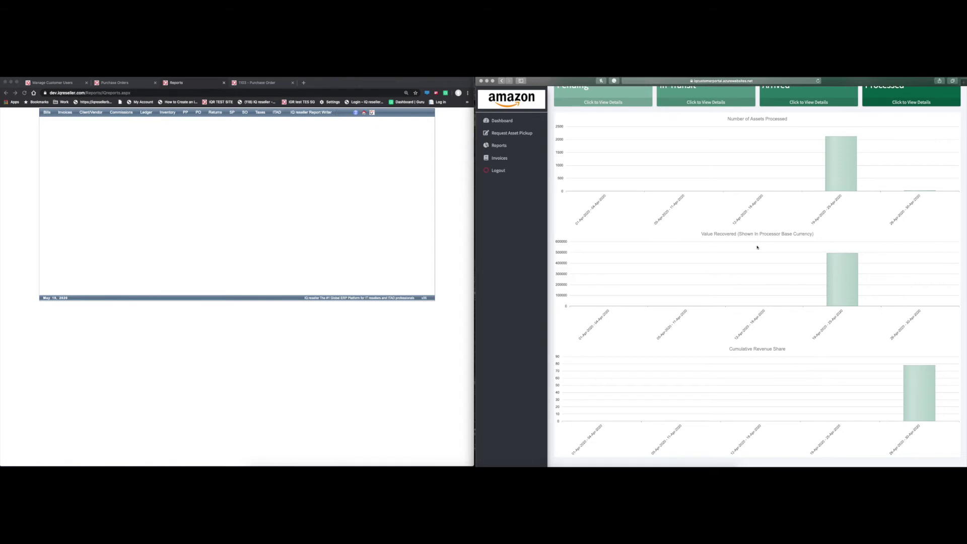
scroll(757, 247, up, 2)
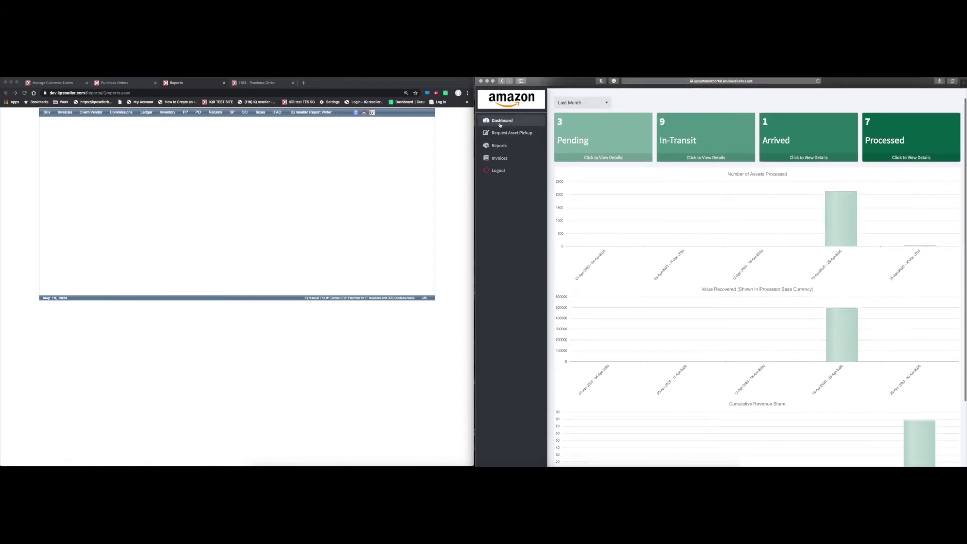
Start a new asset pickup request using the second saved pickup location.
click(514, 130)
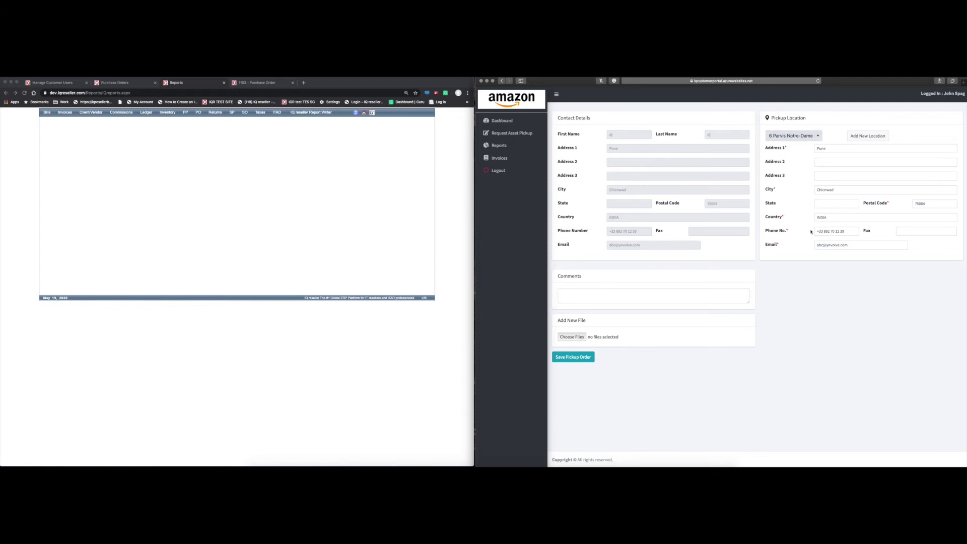
click(804, 136)
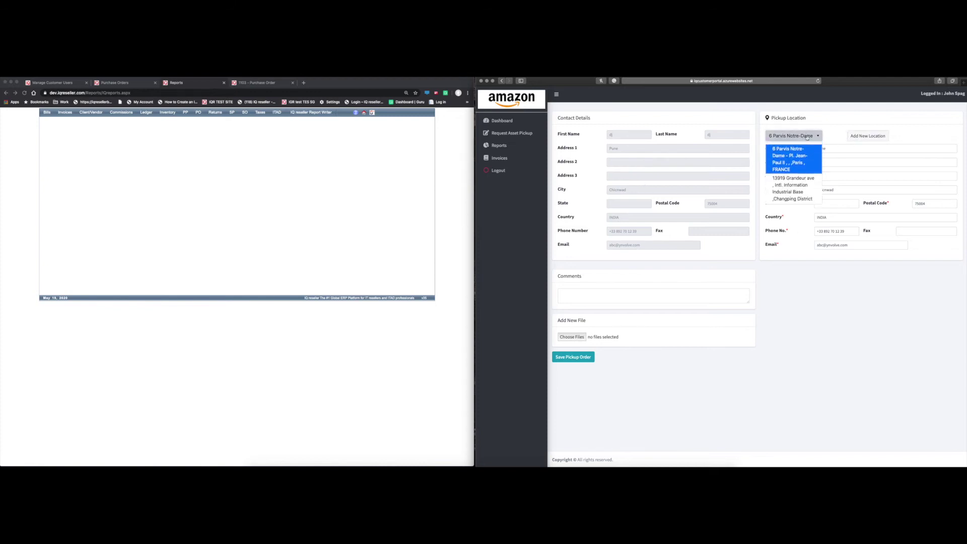
click(805, 198)
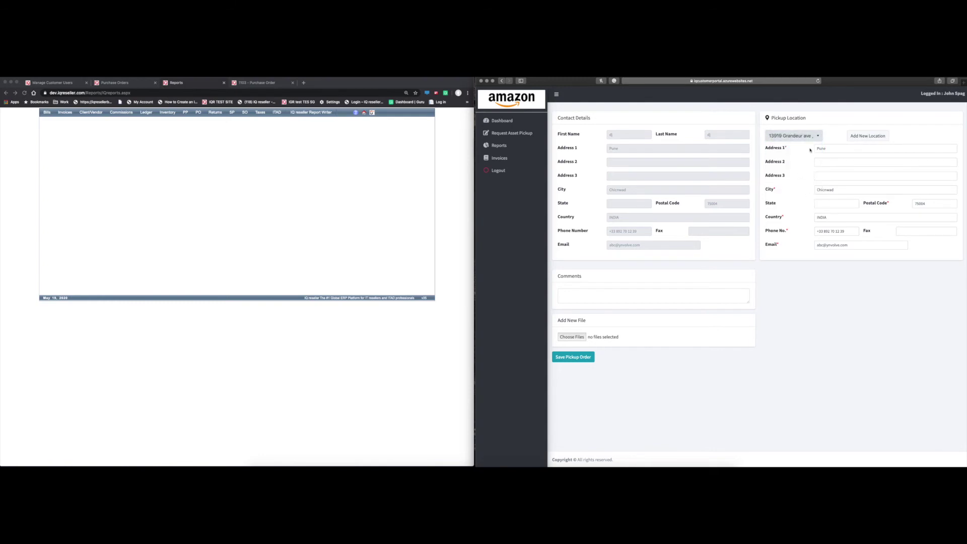
Rewrite the Address 1 line with a new street and delete the old street text.
click(867, 136)
text(1234)
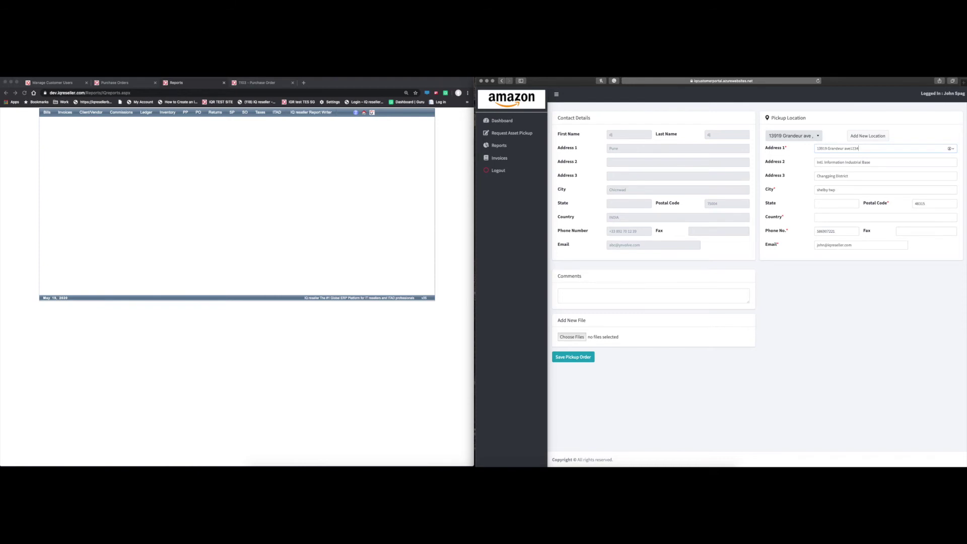
text( Gradneur)
click(861, 163)
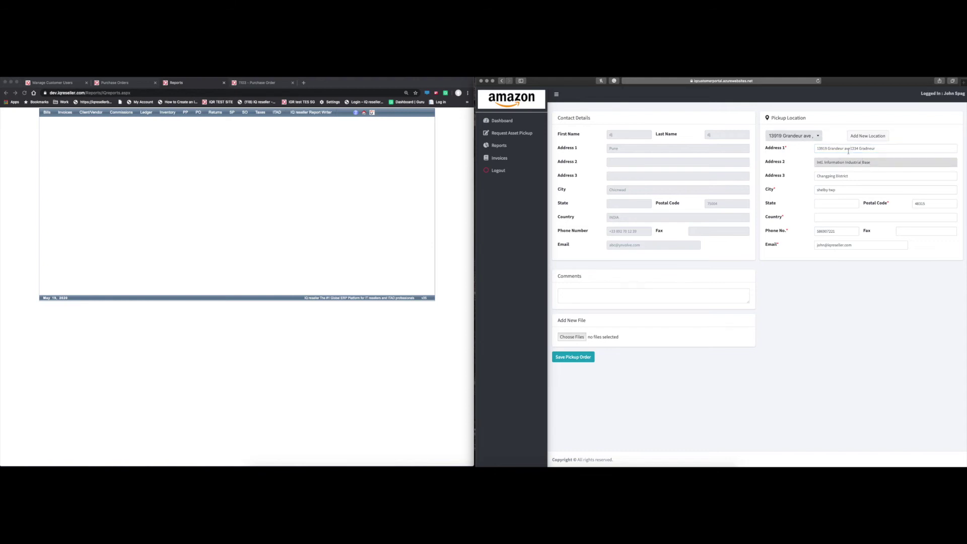
drag(851, 148, 793, 149)
key(BackSpace)
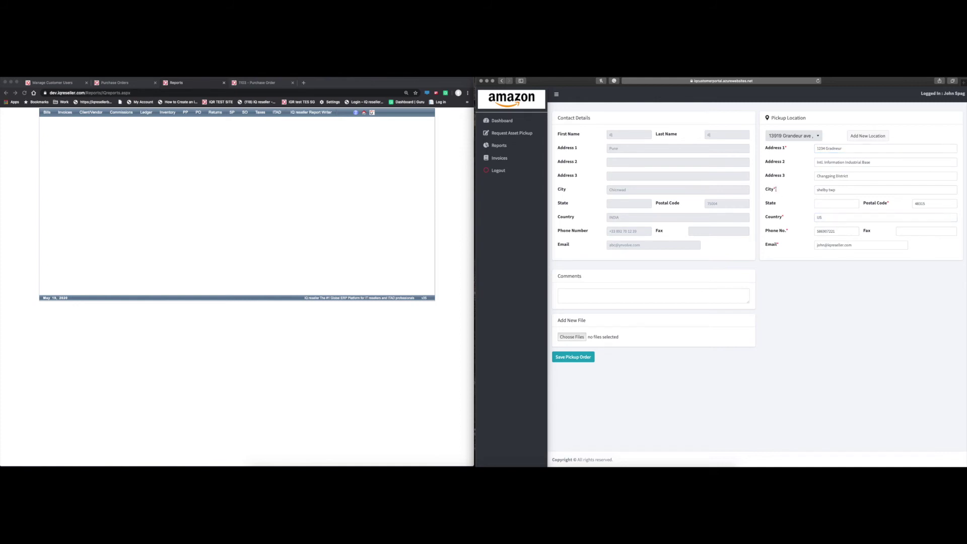
Enter the pickup comment 'this is a comment for this demo'.
click(612, 299)
text(this is comment for this demop)
right_click(579, 293)
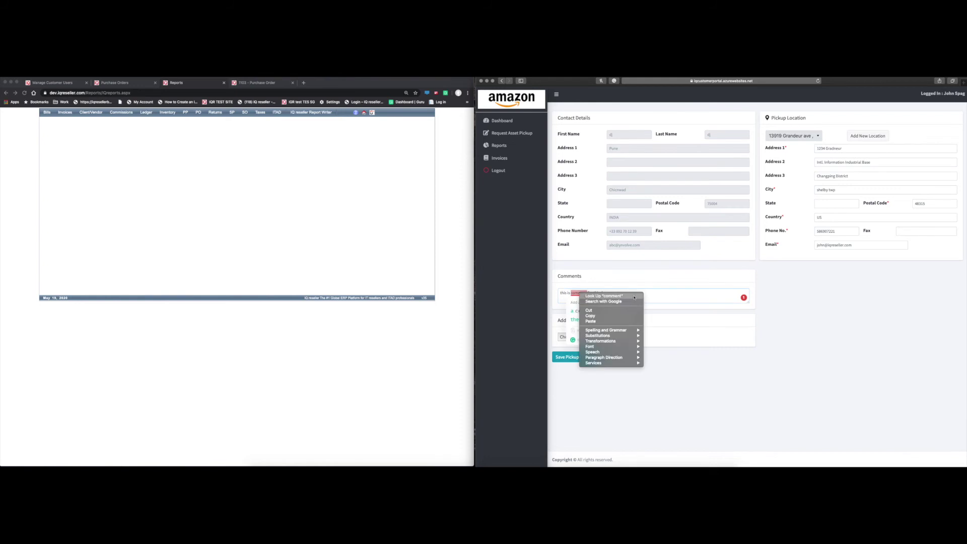
key(Escape)
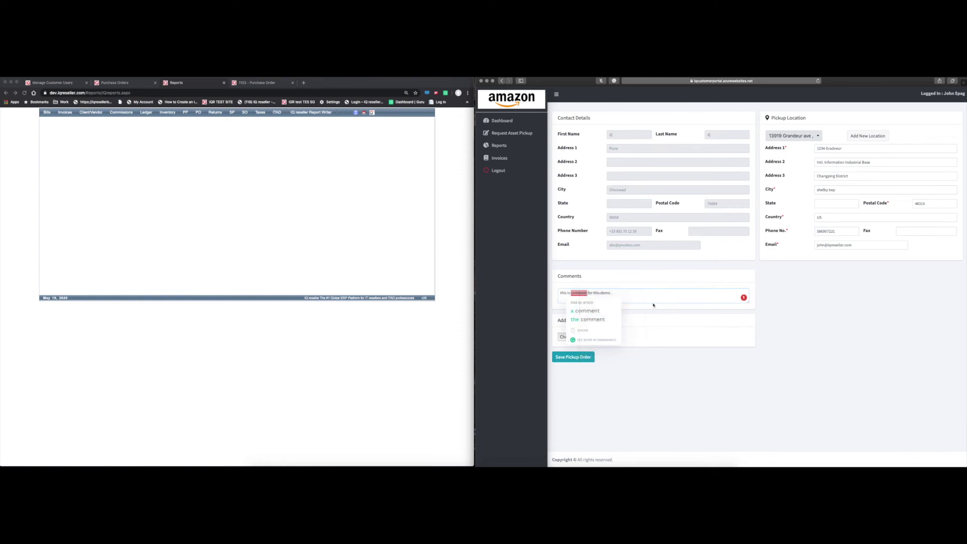
click(607, 313)
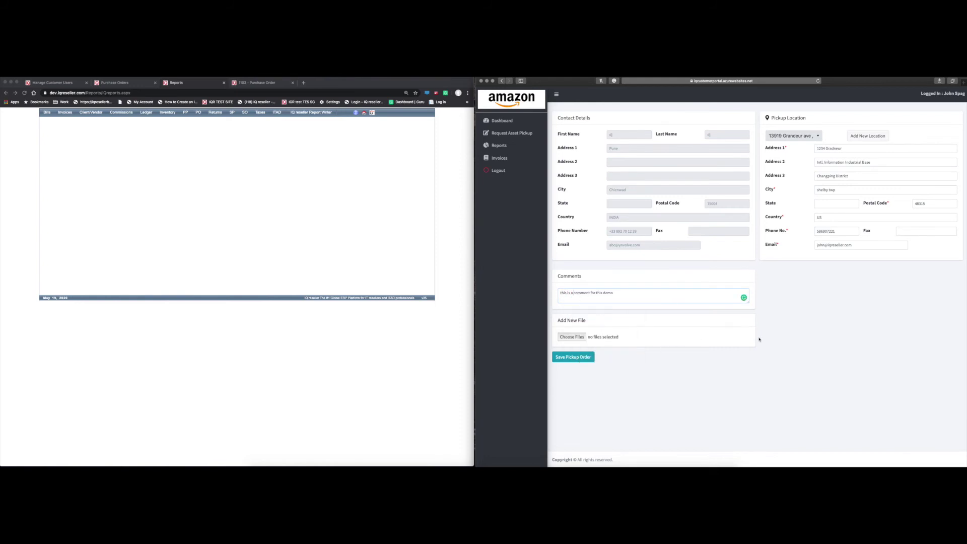
Attach Master Item Export (1).xlsx and save the pickup order.
click(585, 337)
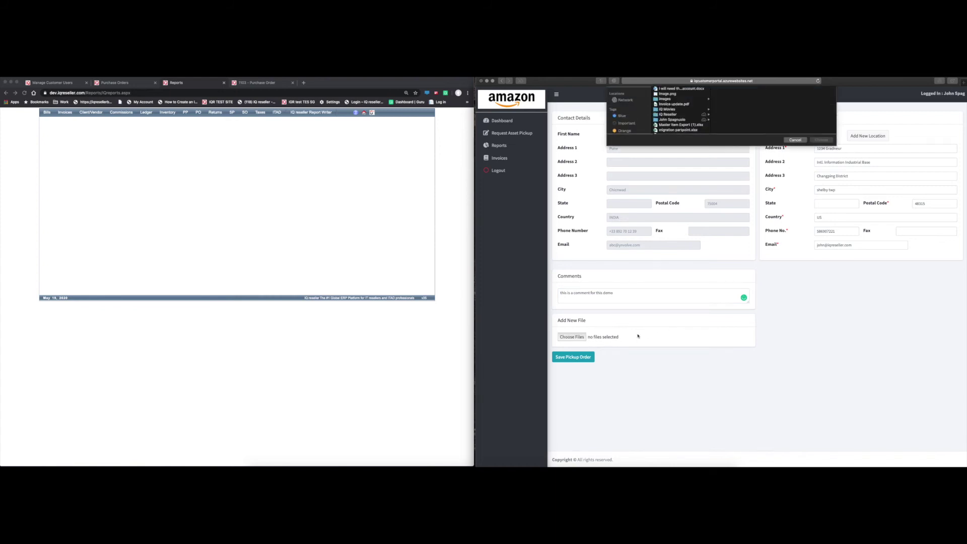
click(686, 195)
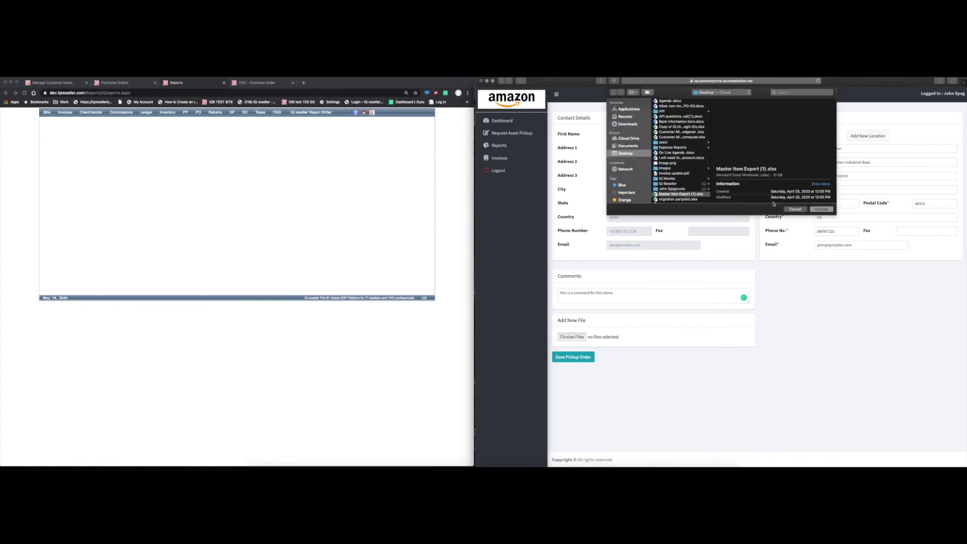
click(821, 209)
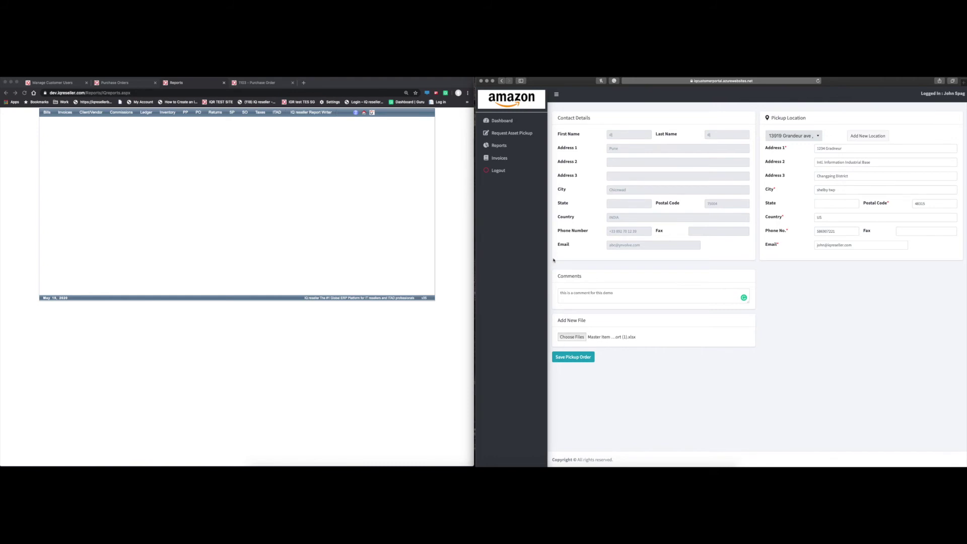
click(583, 357)
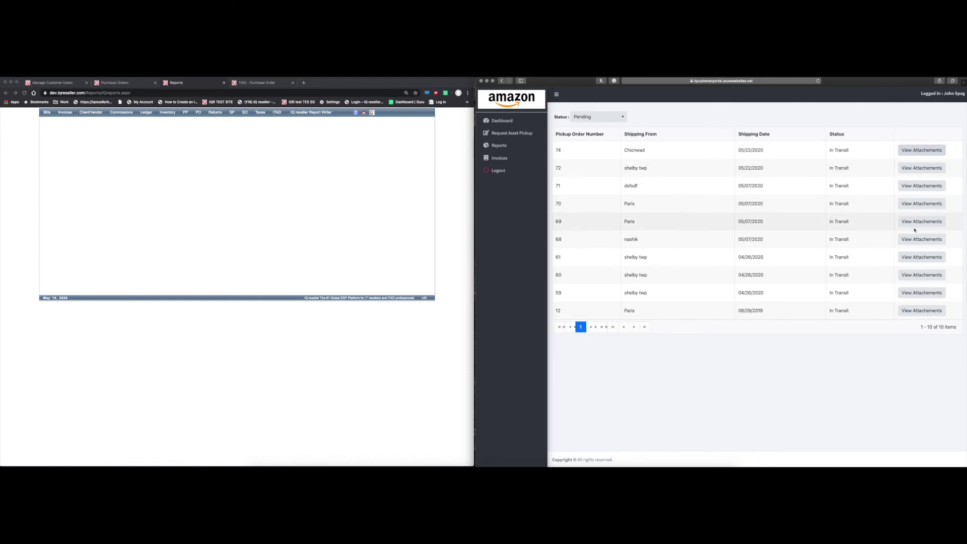
click(100, 84)
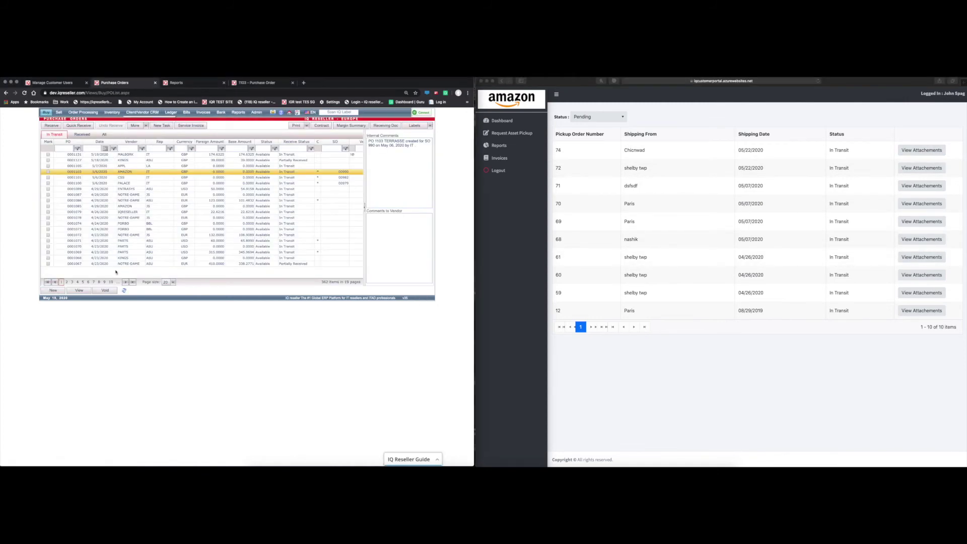
Refresh and open Purchase Proposal 74 from Buy > Purchase Proposals to view its vendor comment.
click(125, 290)
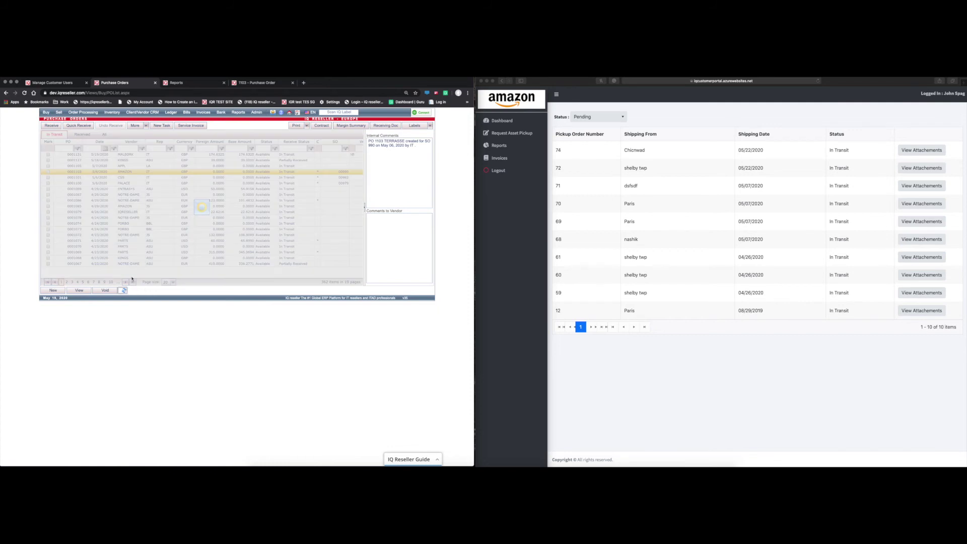
click(45, 112)
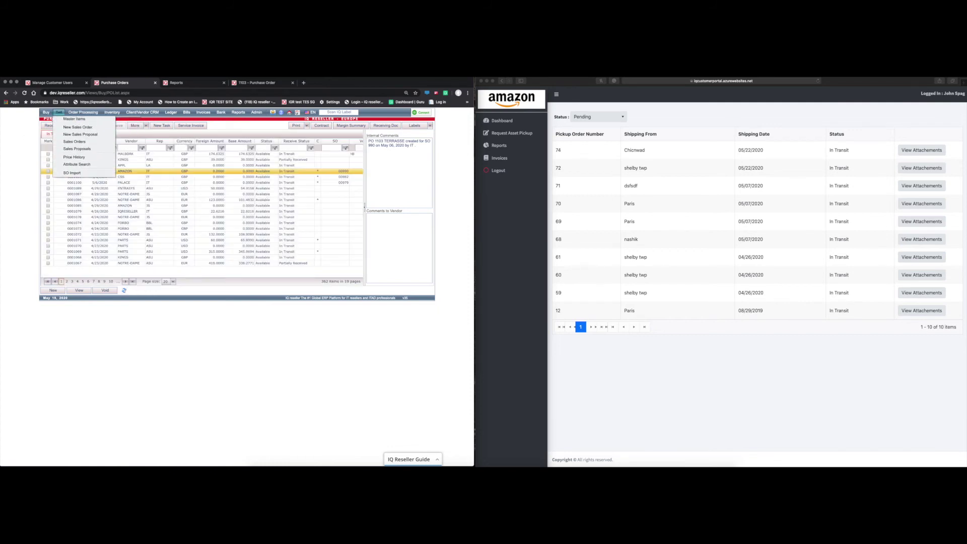
click(72, 150)
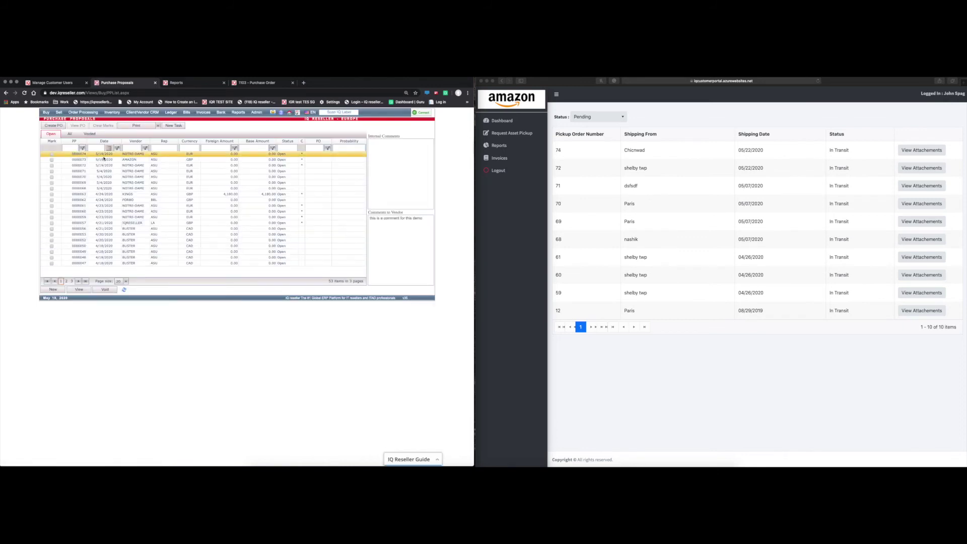
double_click(86, 156)
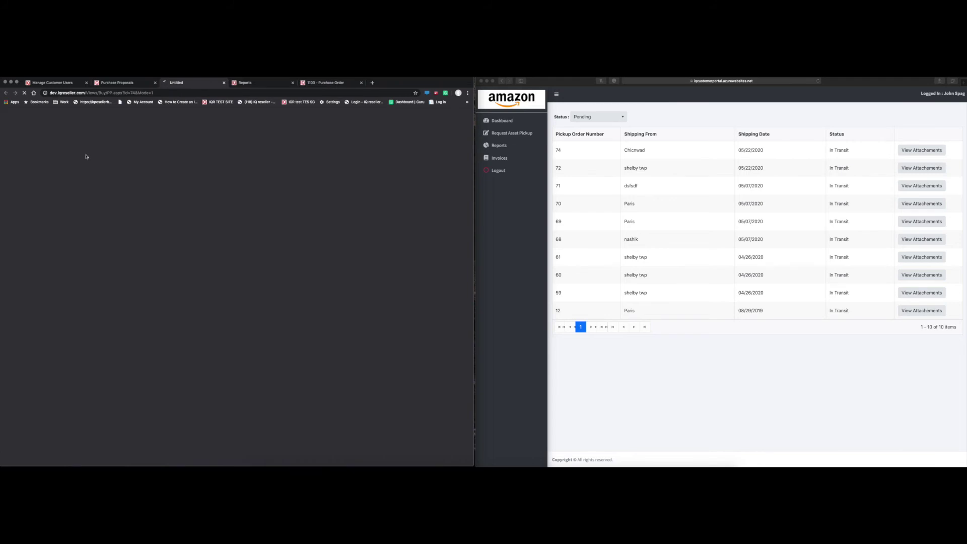
double_click(558, 150)
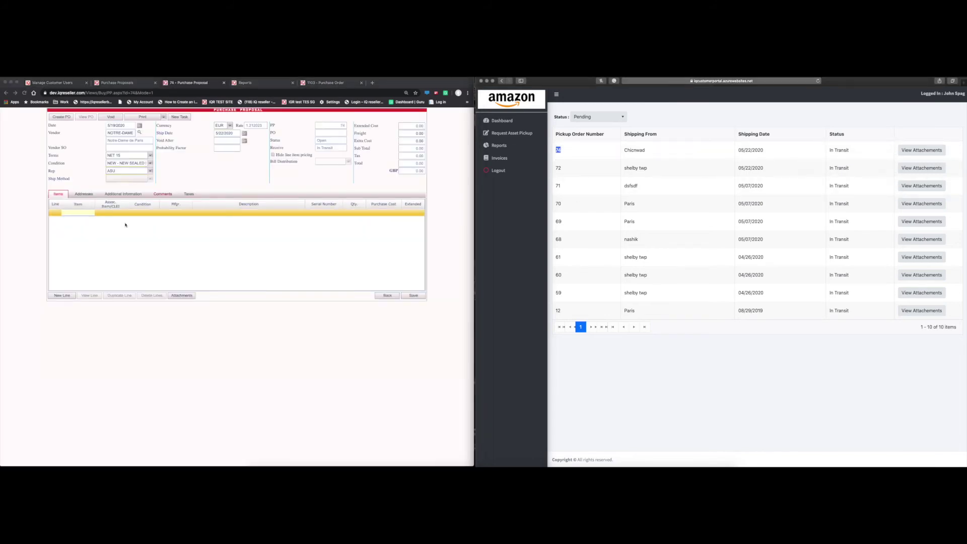
click(95, 212)
click(162, 194)
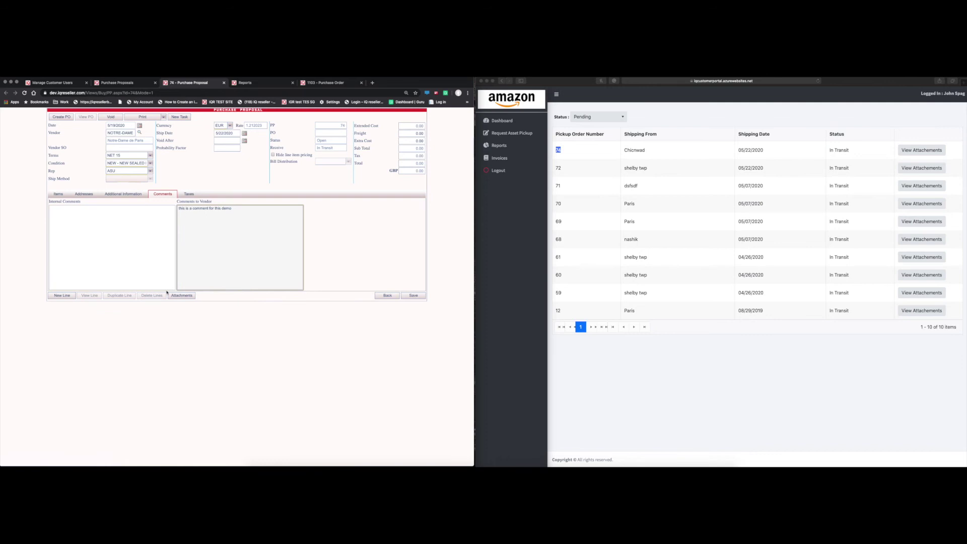
Check proposal 74's attached file, then create PO 1132 from it with Create PO.
click(181, 295)
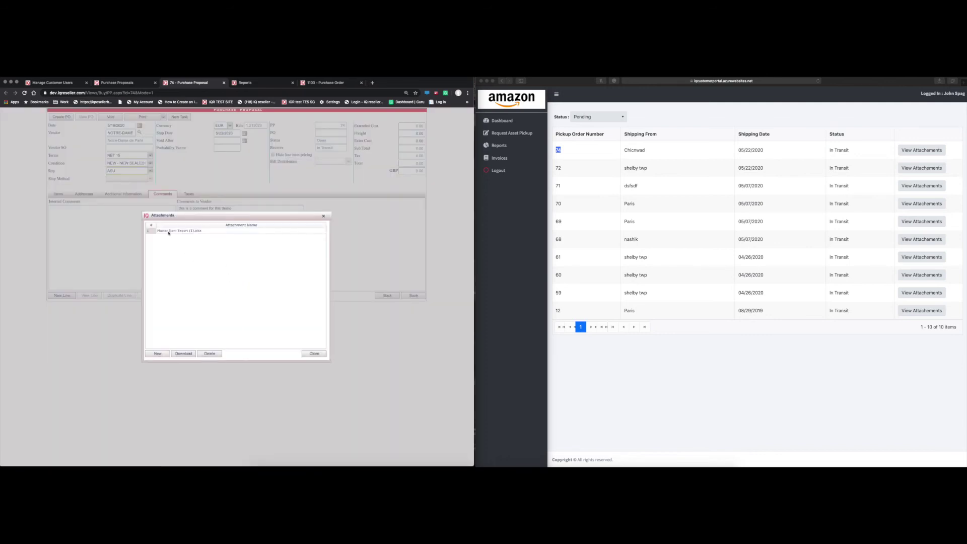
click(313, 354)
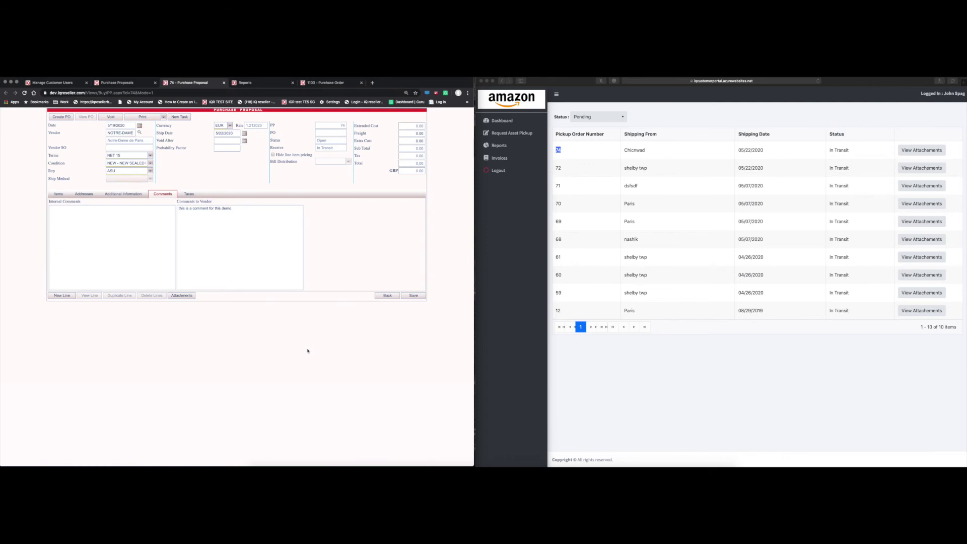
click(58, 194)
click(61, 117)
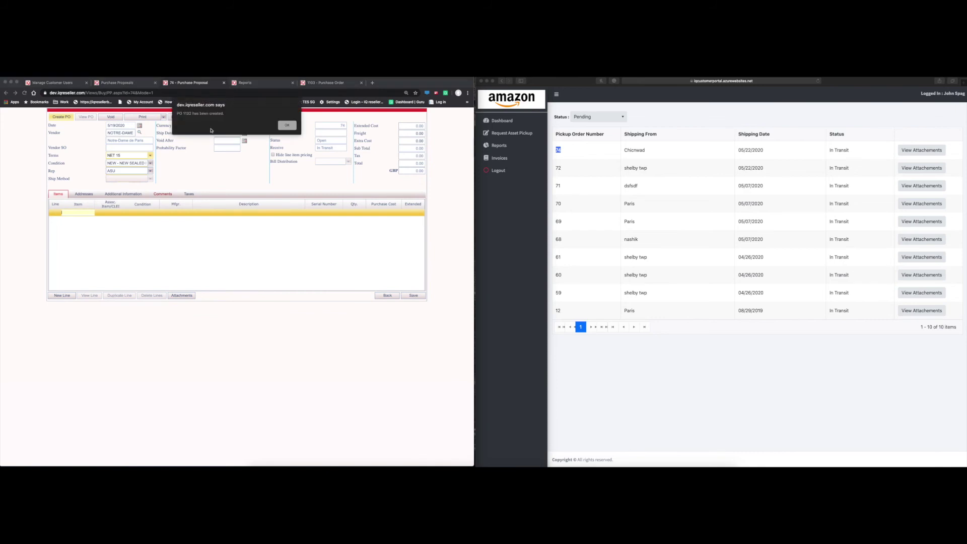
click(287, 125)
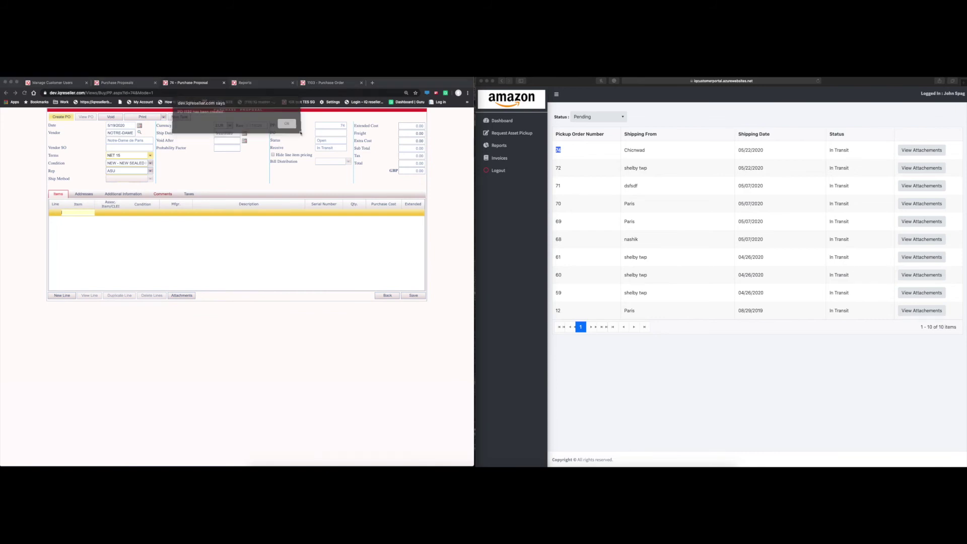
click(637, 375)
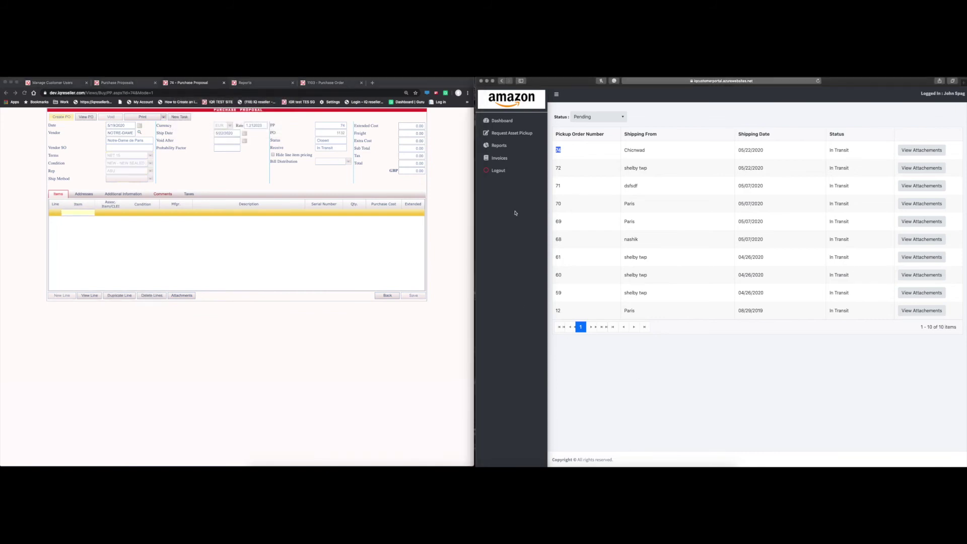
click(527, 148)
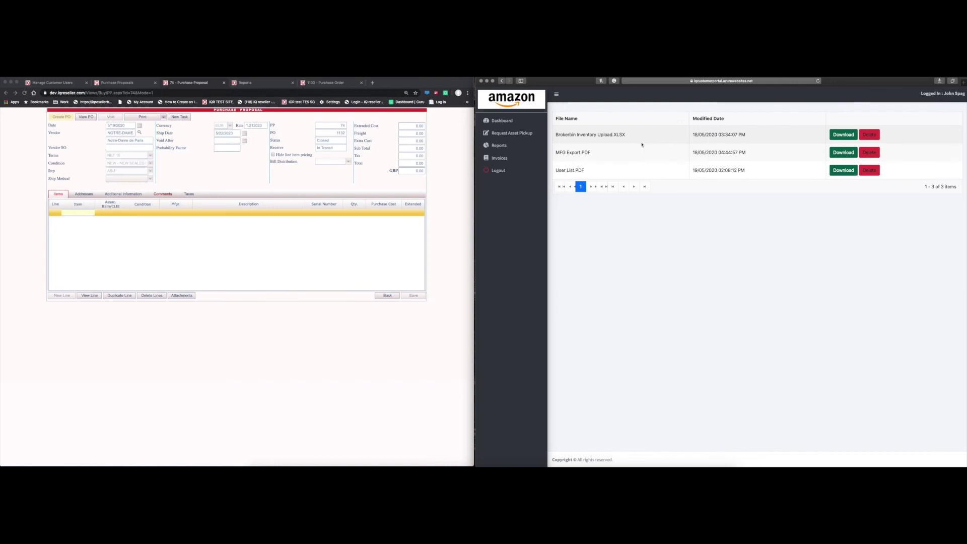
Highlight the Brokerbin Inventory Upload file name in the portal's reports list.
drag(580, 134, 605, 134)
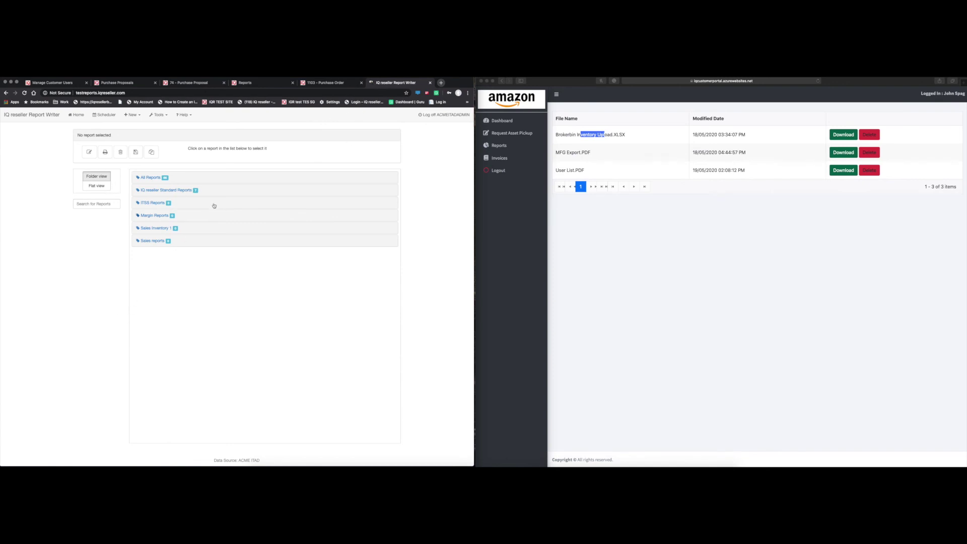
Edit the 'report testing' schedule, keeping Brokerbin Inventory Upload output to the customer portal folder.
click(103, 115)
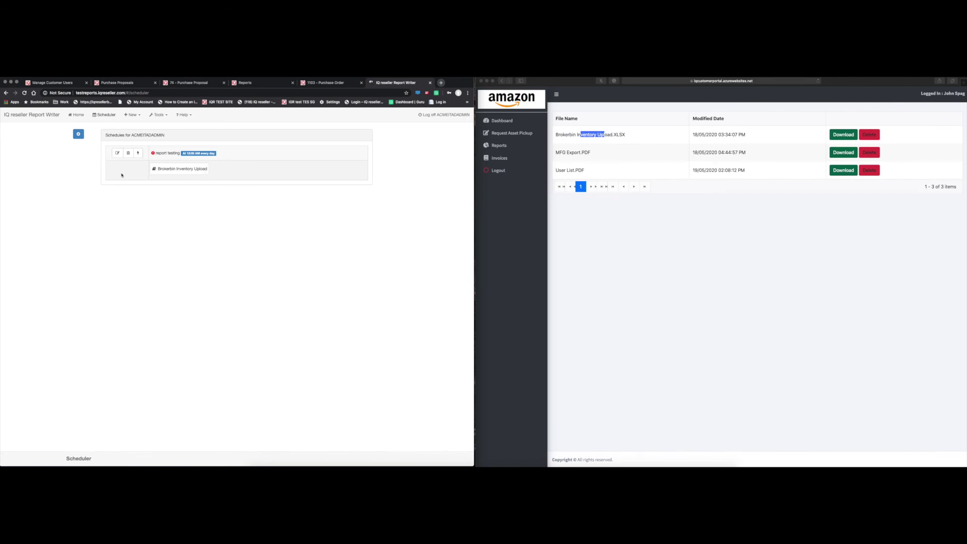
click(117, 153)
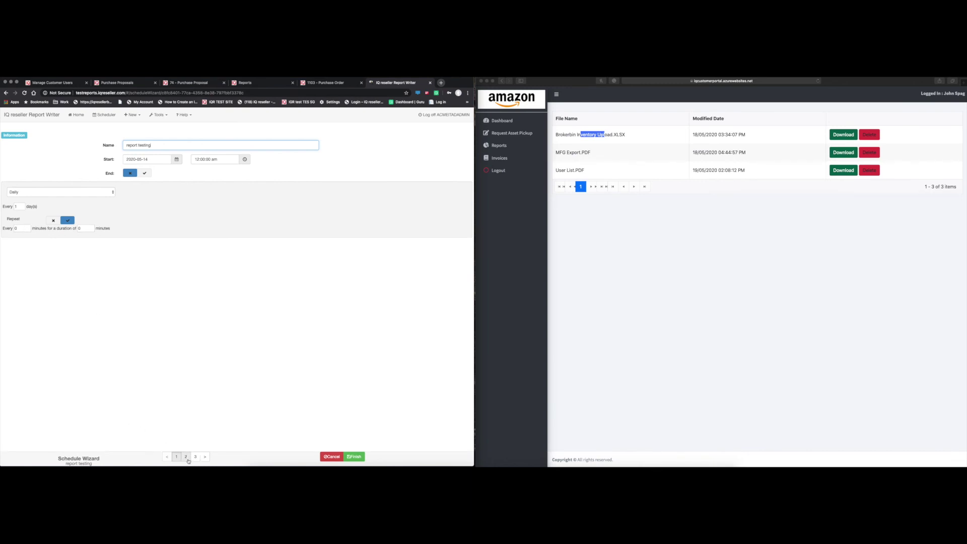
click(205, 457)
click(187, 156)
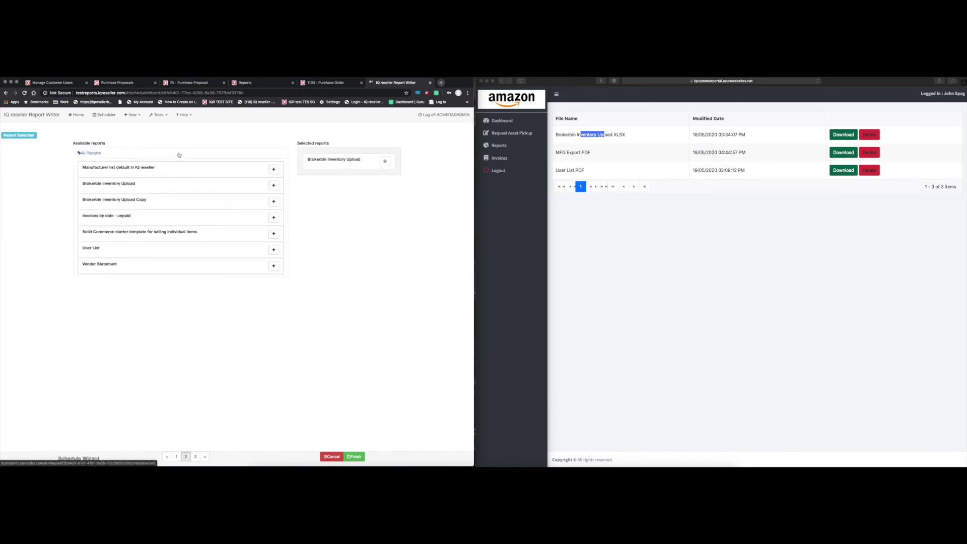
click(197, 456)
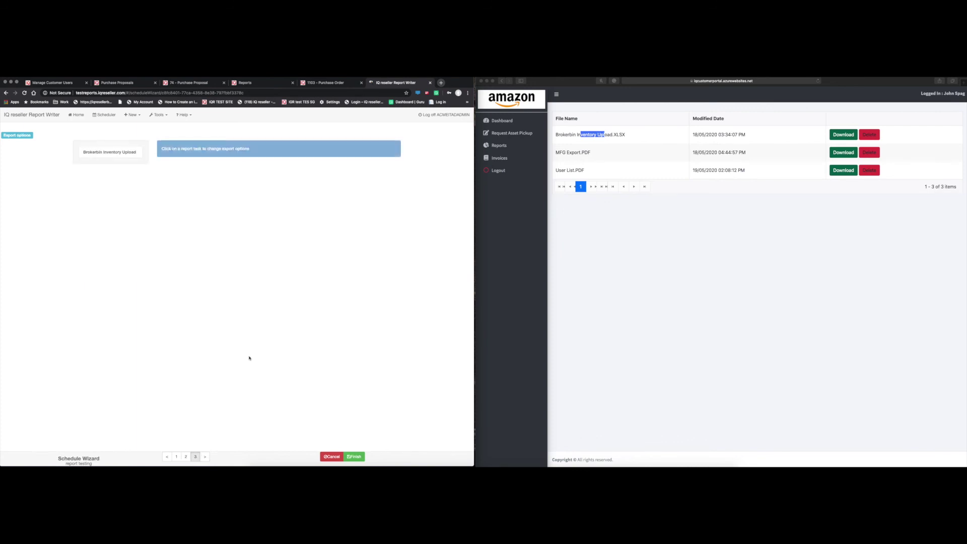
click(126, 152)
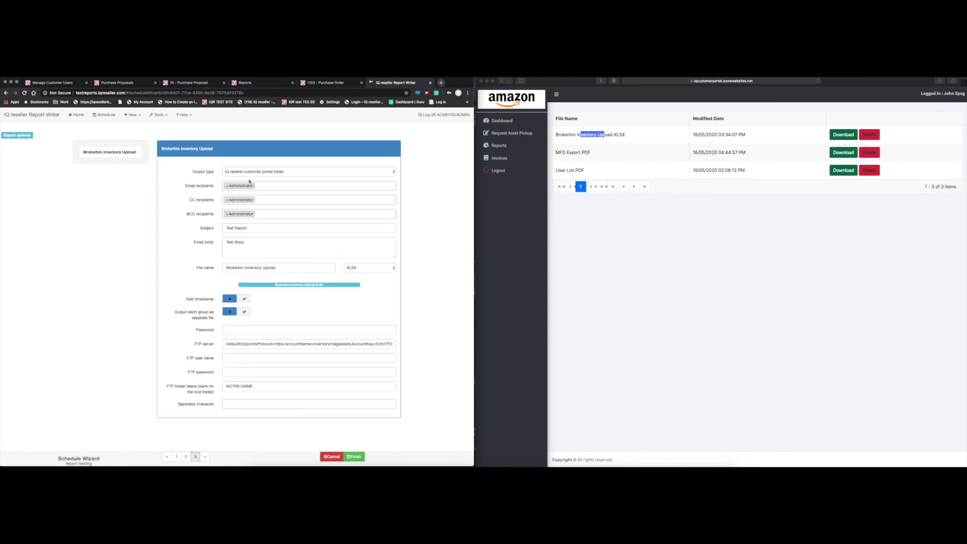
click(229, 174)
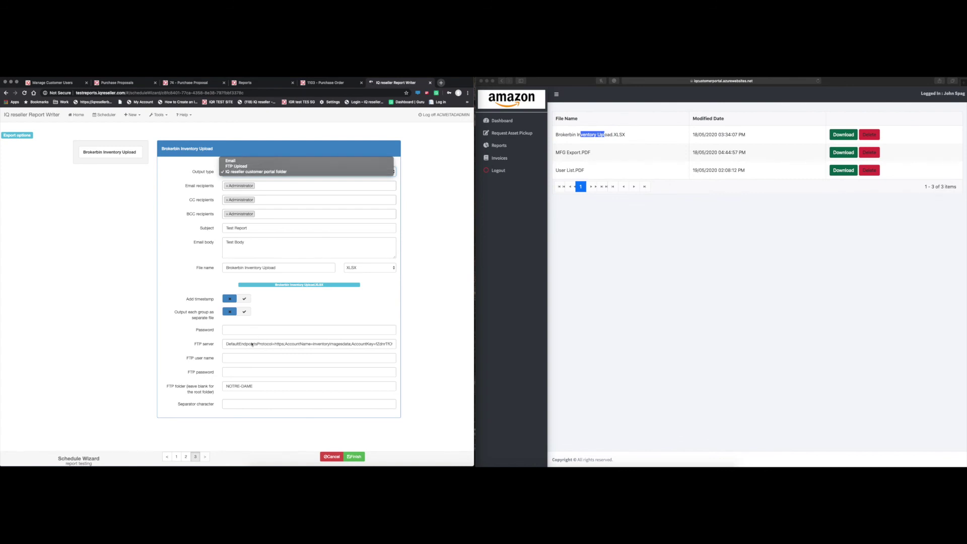
click(254, 171)
Check the FTP server and NOTRE-DAME folder, finish the schedule, then open the portal invoices.
click(250, 343)
double_click(250, 344)
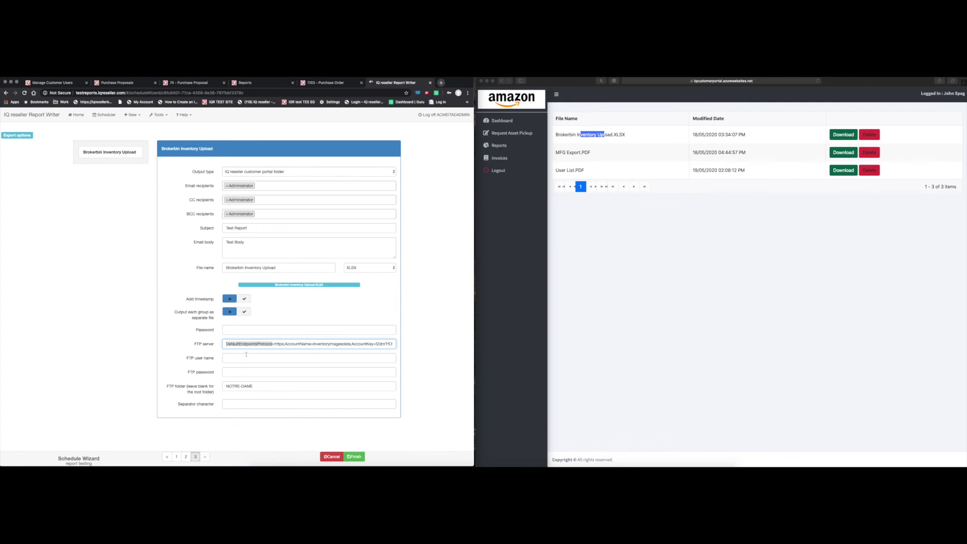
drag(262, 386, 221, 387)
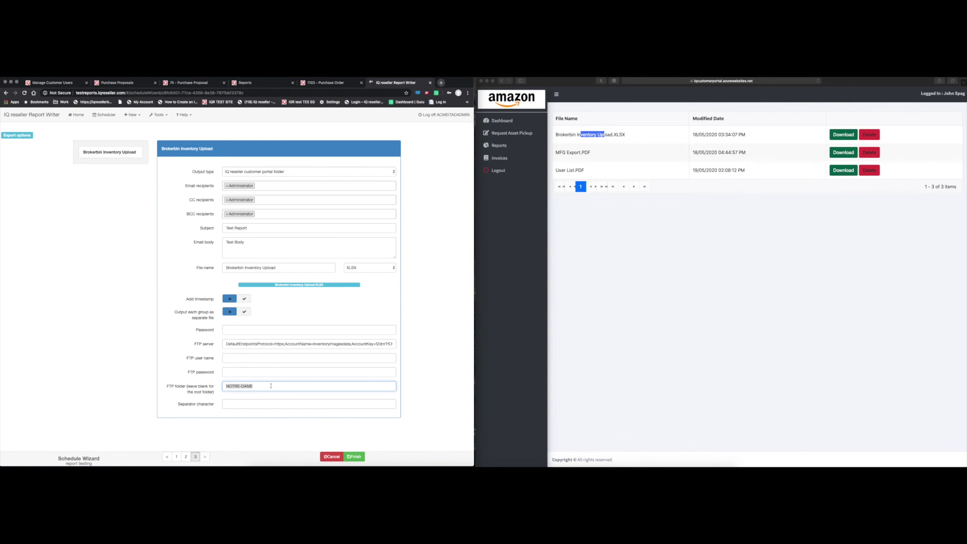
click(354, 456)
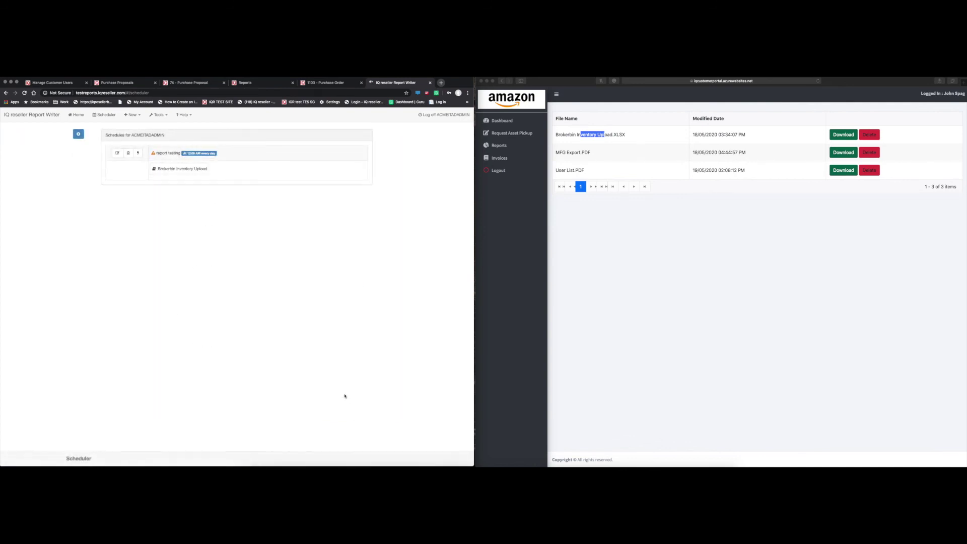
click(573, 310)
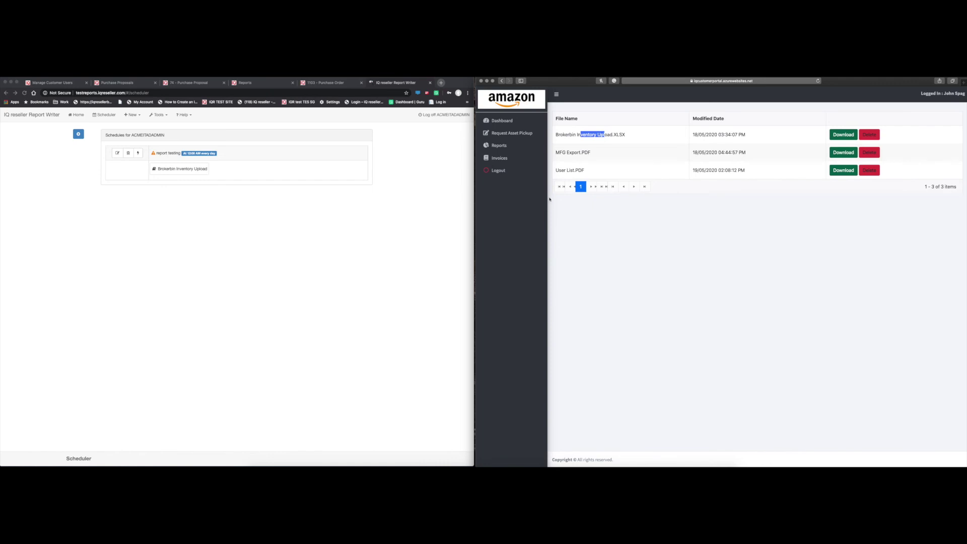
click(509, 161)
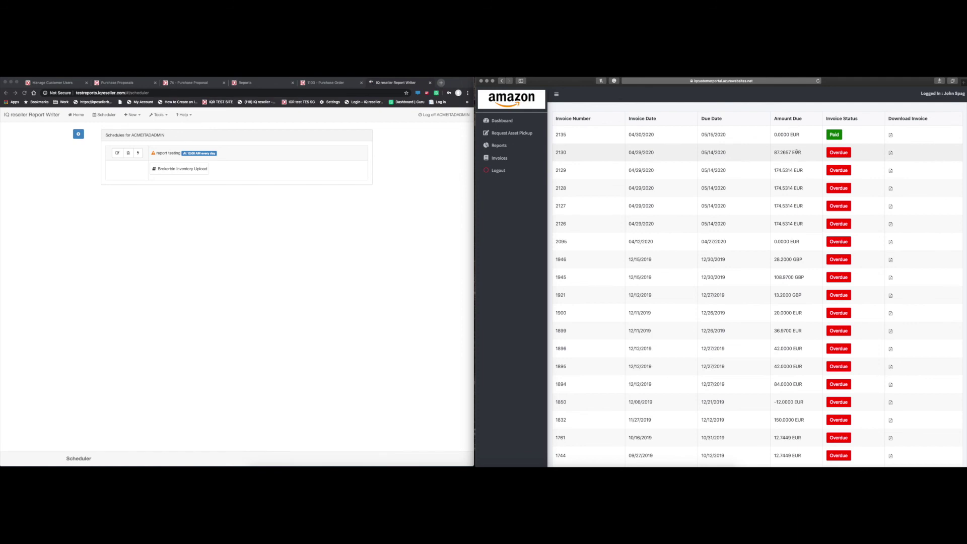
Show page 2 of the invoice list, items 21–40 of 46, including a Voided invoice.
scroll(821, 272, down, 3)
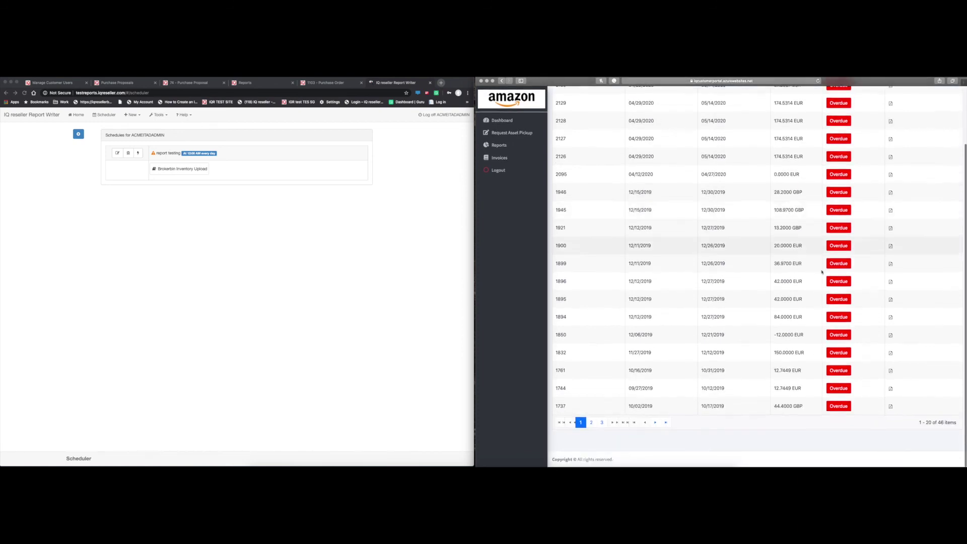
click(591, 422)
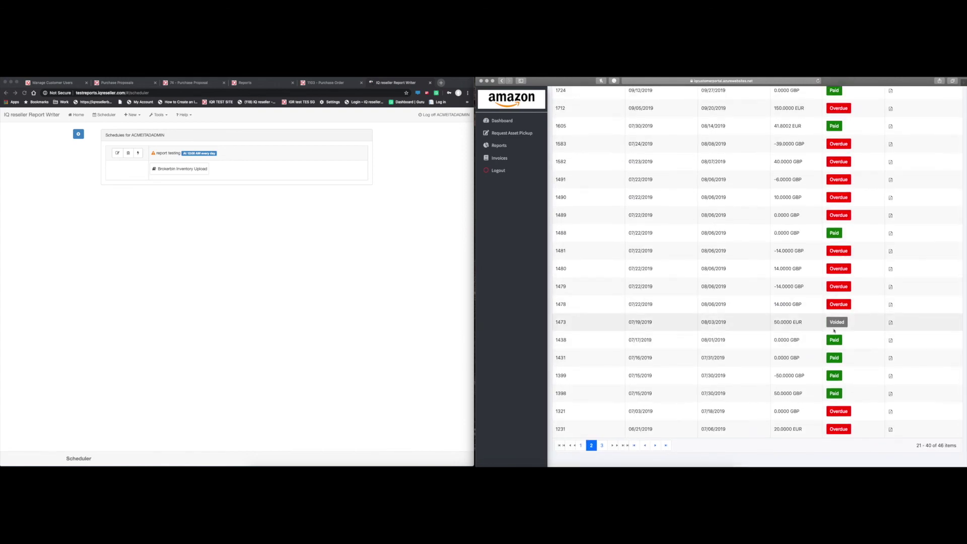
scroll(755, 282, up, 3)
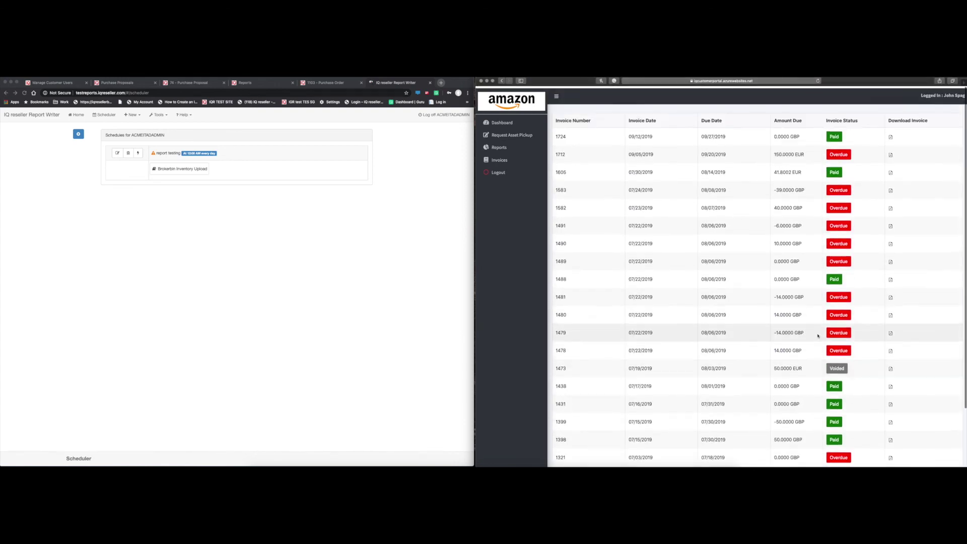